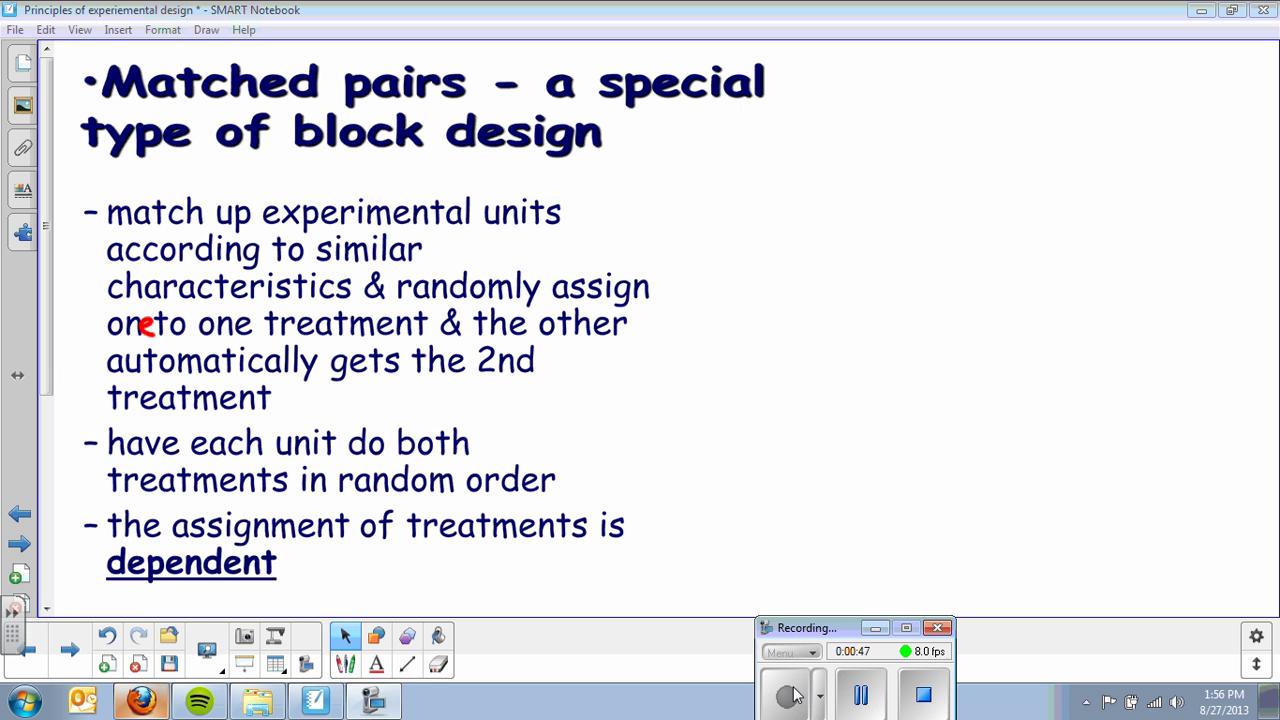
Step: Advance to the REDBULL/5-HOUR page and pair up the stegosaurs and raptors
{"action": "left_click", "coordinate": [77, 651]}
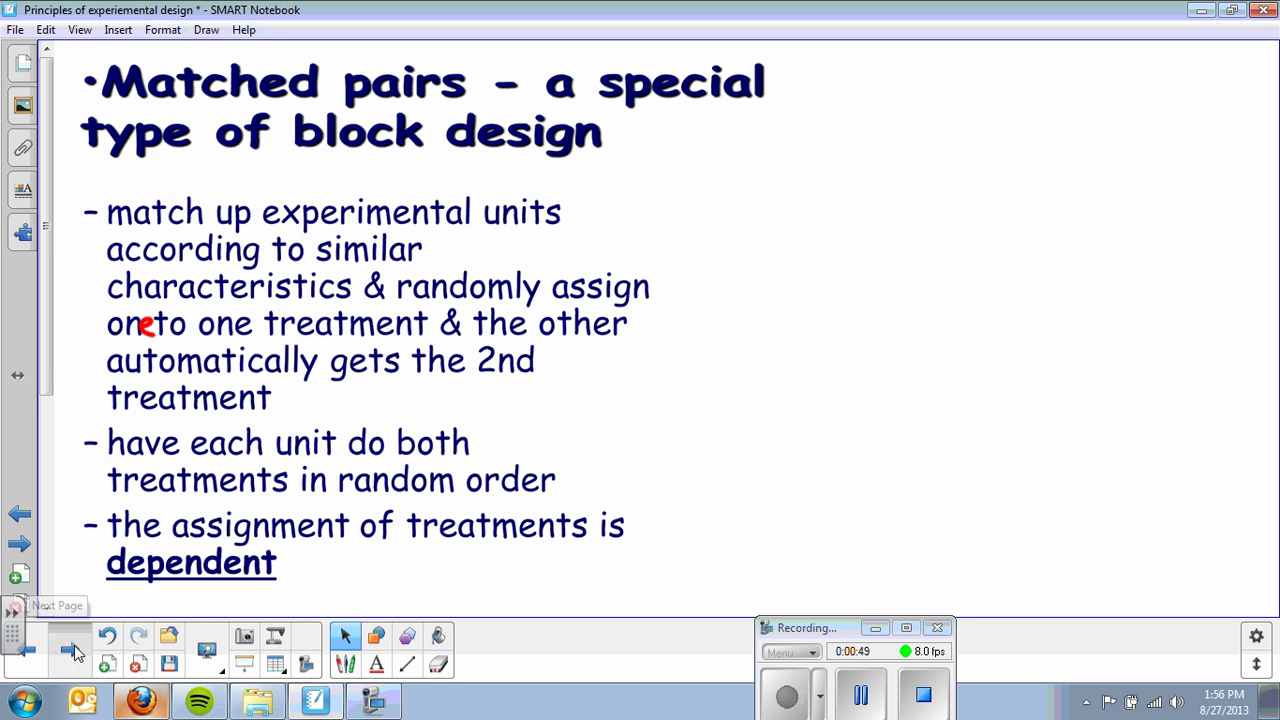
{"action": "left_click", "coordinate": [75, 651]}
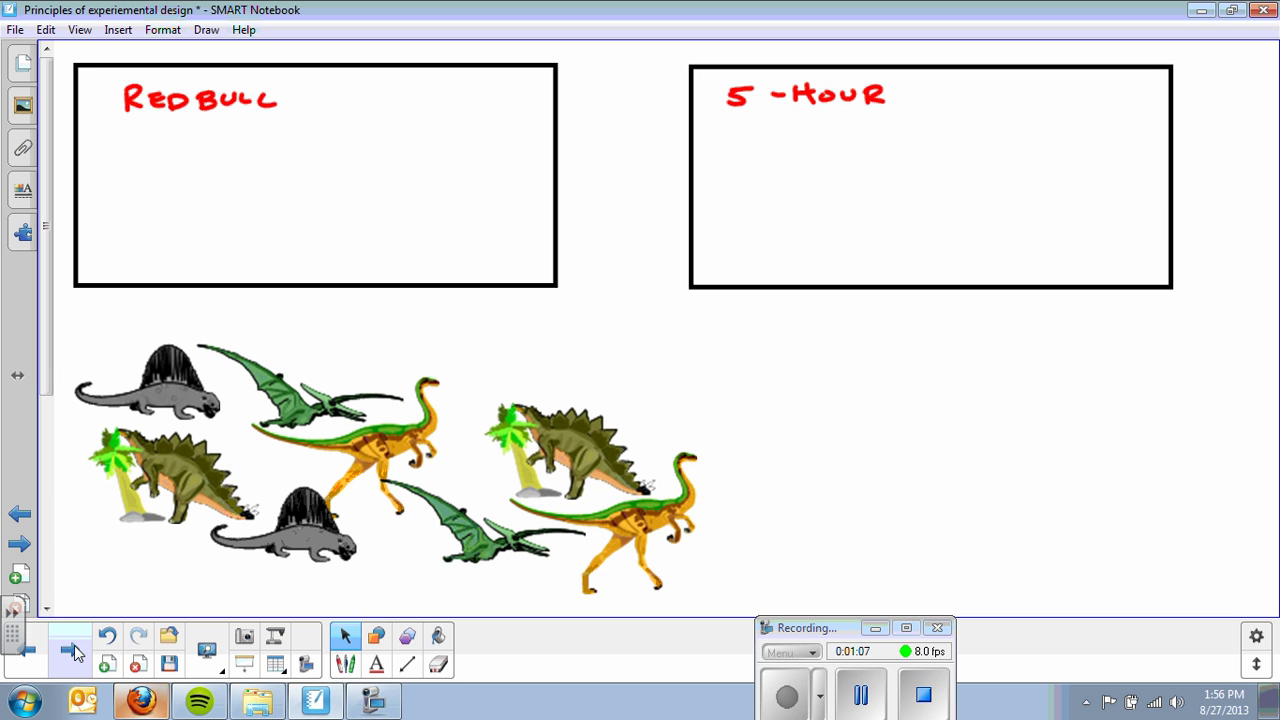
{"action": "left_click_drag", "start_coordinate": [590, 460], "coordinate": [160, 567]}
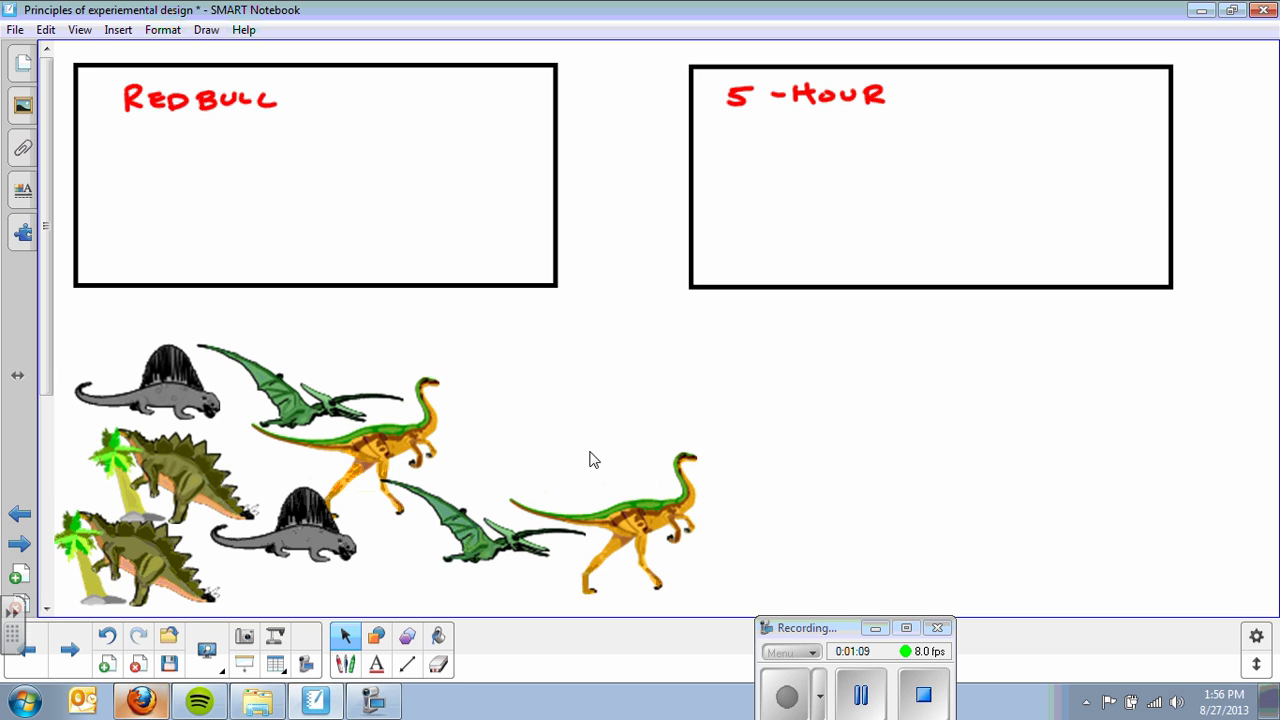
{"action": "left_click_drag", "start_coordinate": [370, 445], "coordinate": [634, 414]}
Step: Pair the pterodactyls and the dimetrodons, then nudge the top stegosaurus into place
{"action": "left_click_drag", "start_coordinate": [490, 525], "coordinate": [914, 393]}
{"action": "left_click_drag", "start_coordinate": [300, 386], "coordinate": [918, 487]}
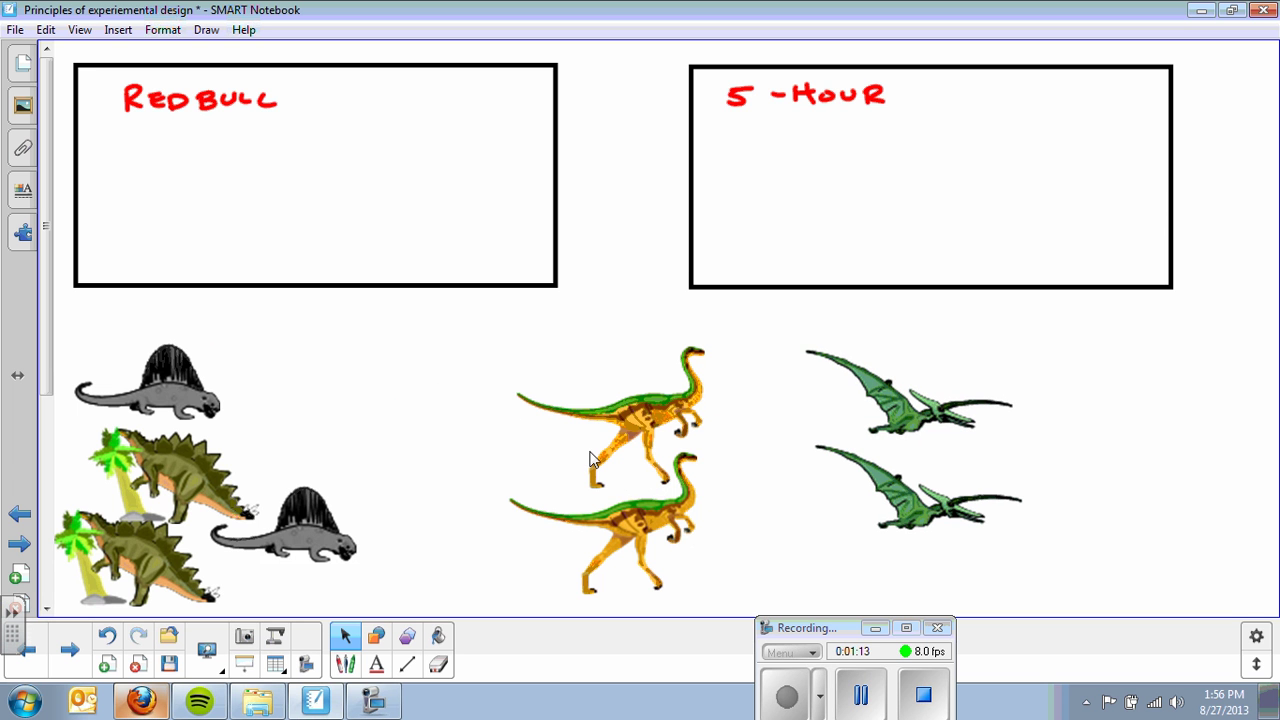
{"action": "left_click_drag", "start_coordinate": [283, 525], "coordinate": [367, 522]}
{"action": "left_click_drag", "start_coordinate": [148, 382], "coordinate": [355, 420]}
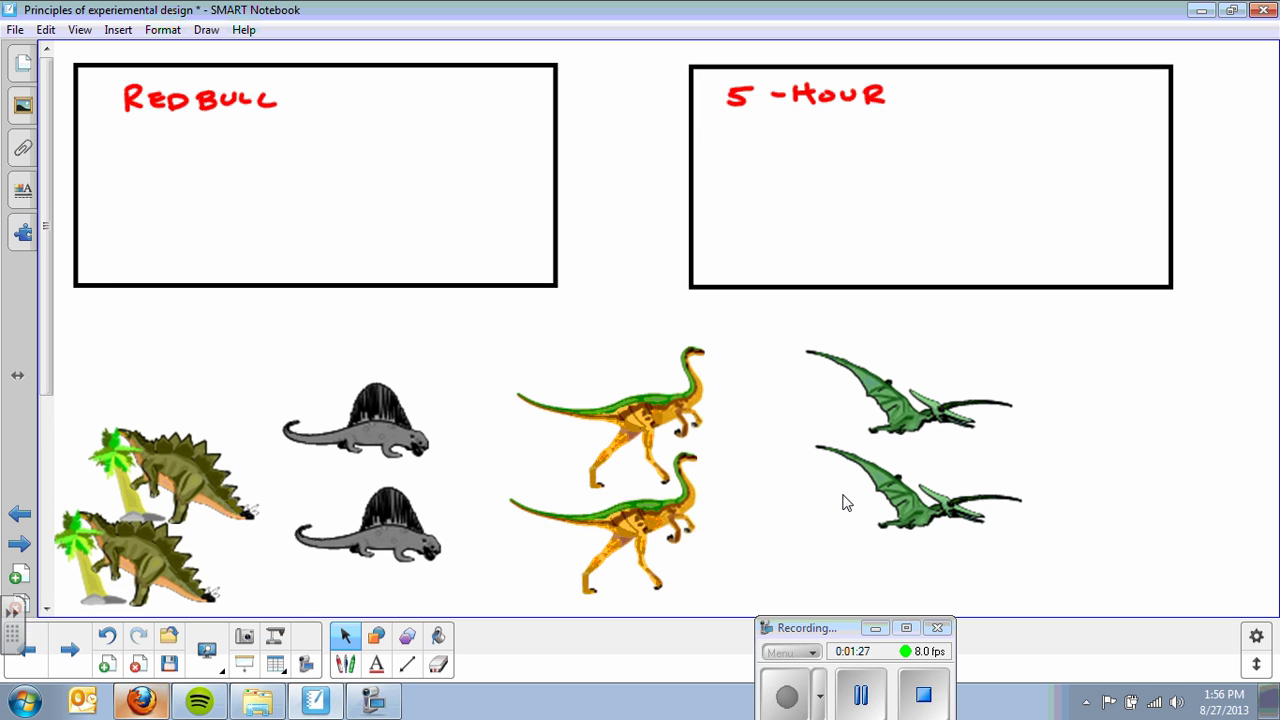
{"action": "left_click_drag", "start_coordinate": [192, 470], "coordinate": [180, 440]}
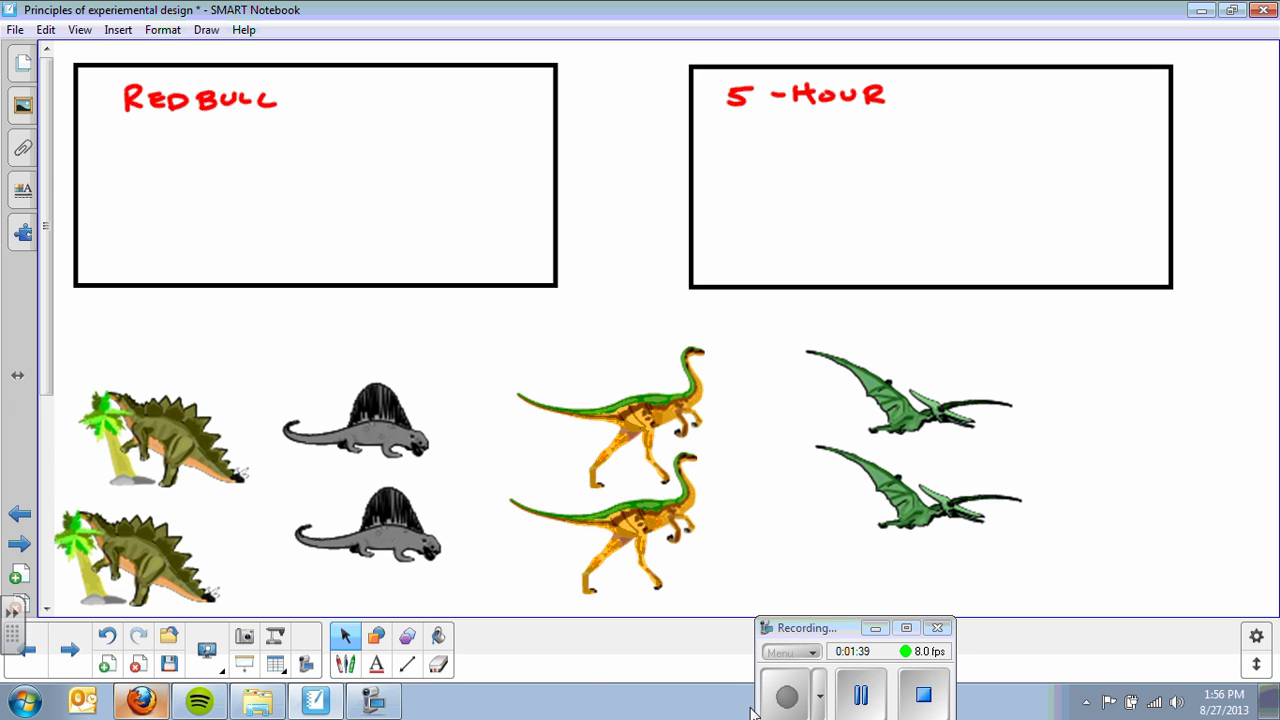
Step: Flip the coin and place one stegosaurus in the 5-Hour box and the other in RedBull
{"action": "left_click", "coordinate": [860, 695]}
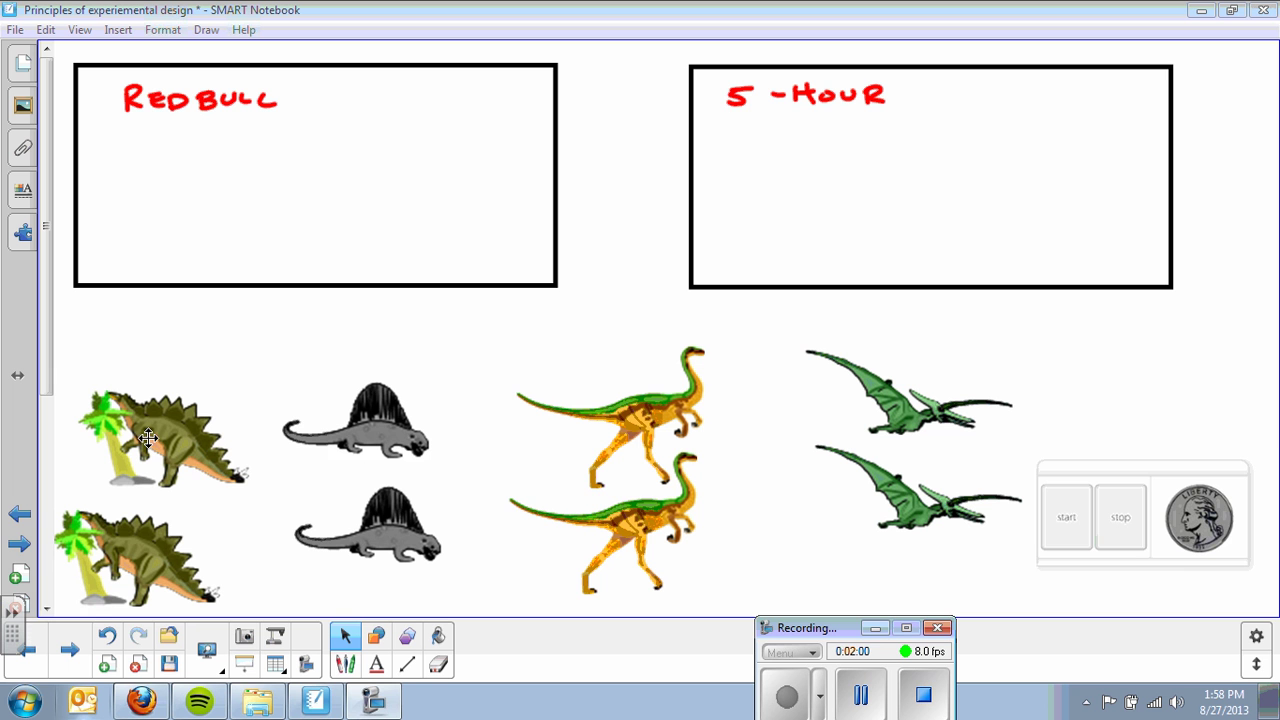
{"action": "left_click", "coordinate": [1080, 525]}
{"action": "left_click", "coordinate": [1128, 537]}
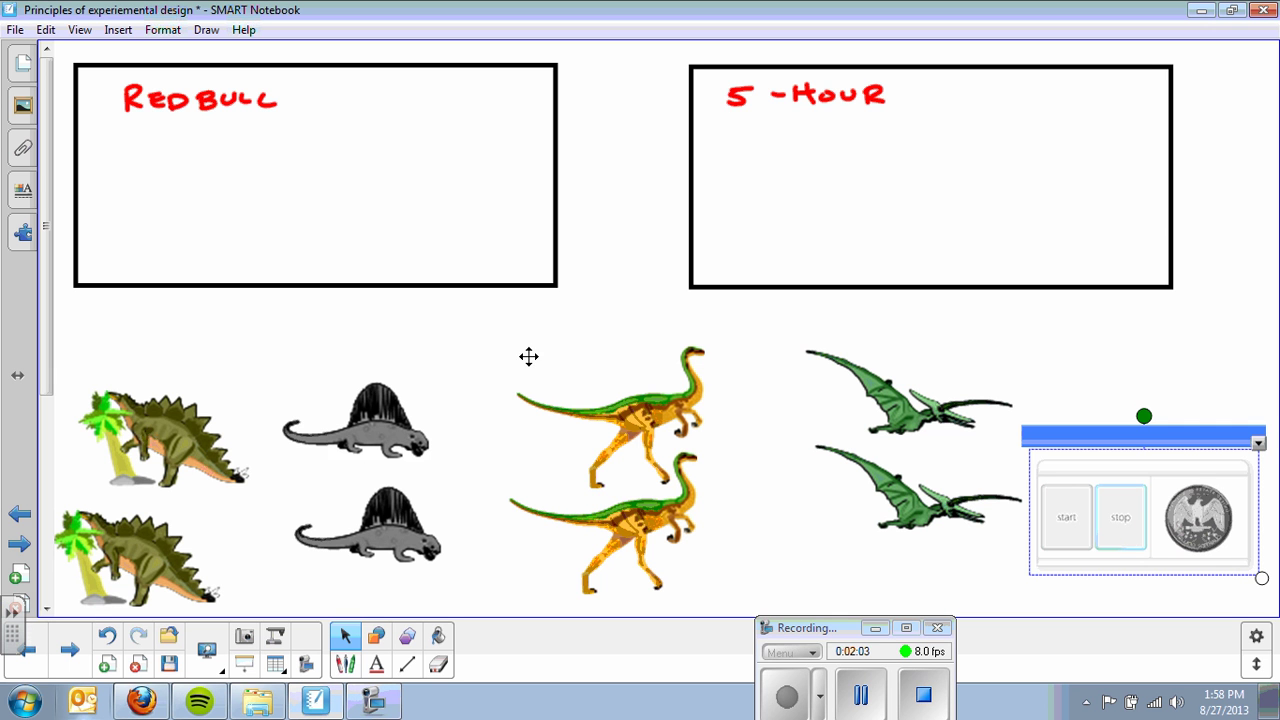
{"action": "left_click_drag", "start_coordinate": [140, 440], "coordinate": [464, 336]}
{"action": "left_click_drag", "start_coordinate": [717, 214], "coordinate": [760, 183]}
{"action": "left_click_drag", "start_coordinate": [145, 552], "coordinate": [169, 156]}
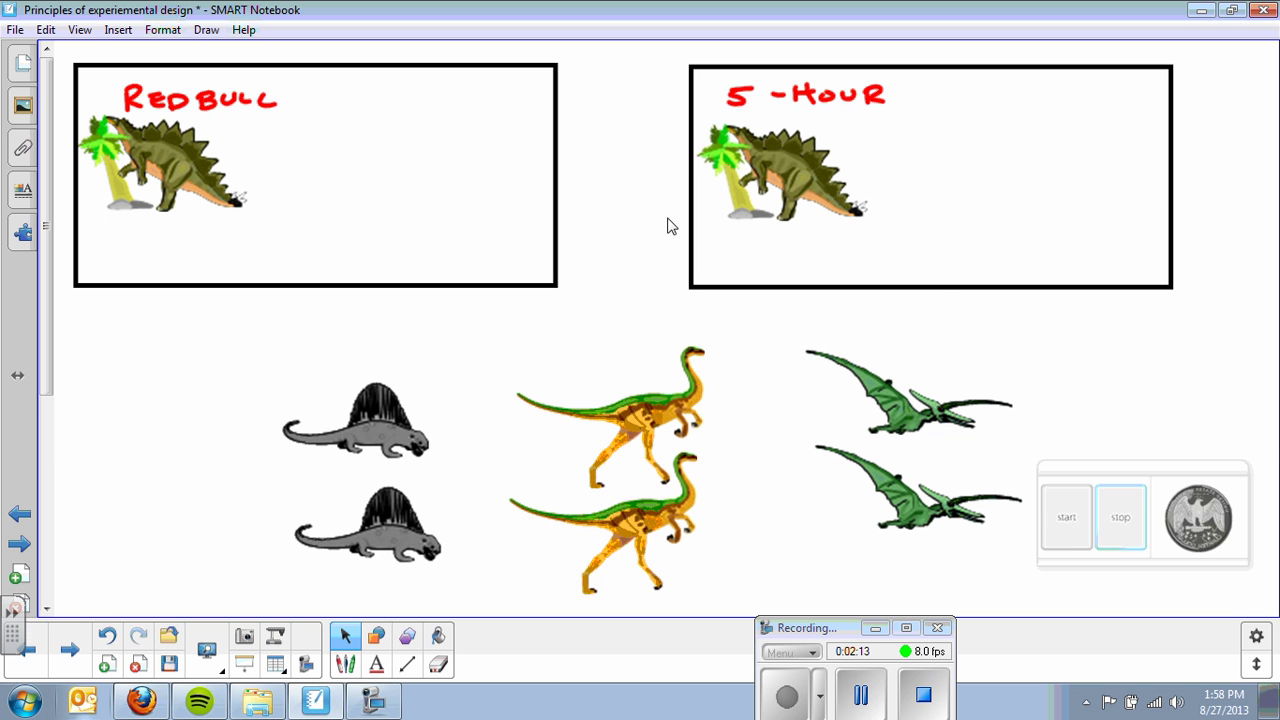
Step: Flip again and split the dimetrodons, raptors and pterodactyls between the RedBull and 5-Hour boxes
{"action": "left_click", "coordinate": [1068, 538]}
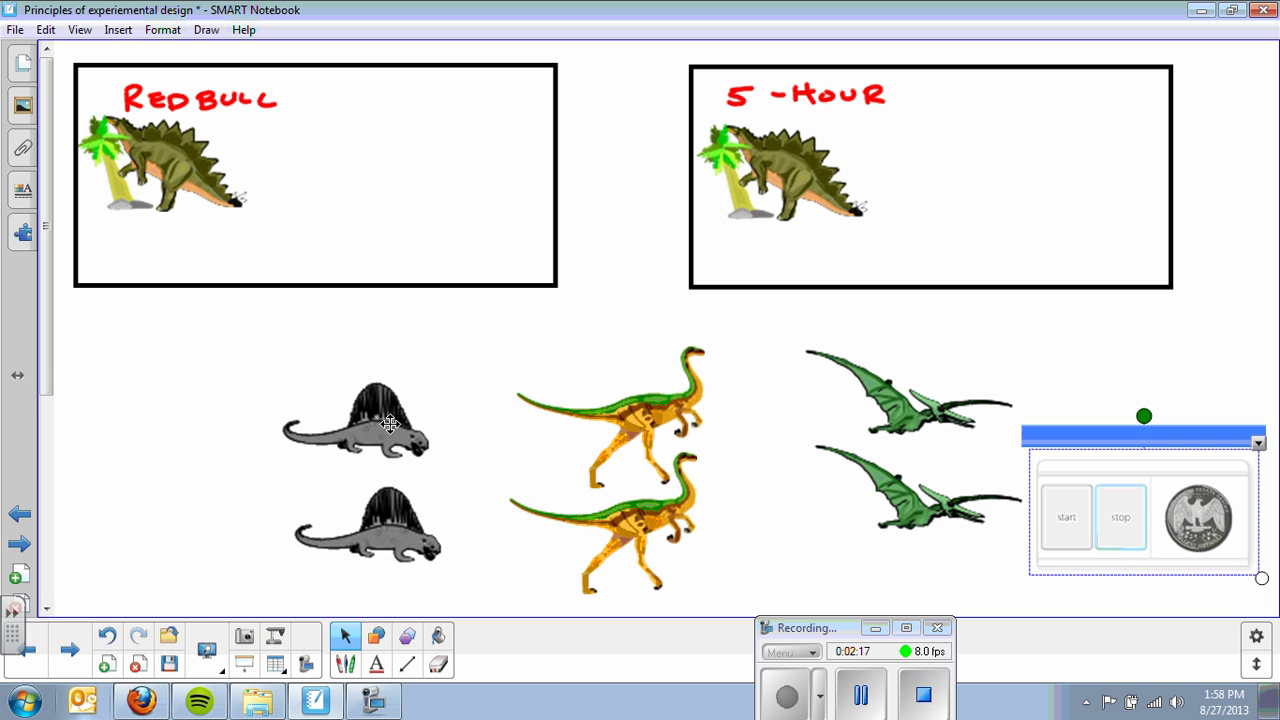
{"action": "left_click_drag", "start_coordinate": [383, 422], "coordinate": [937, 158]}
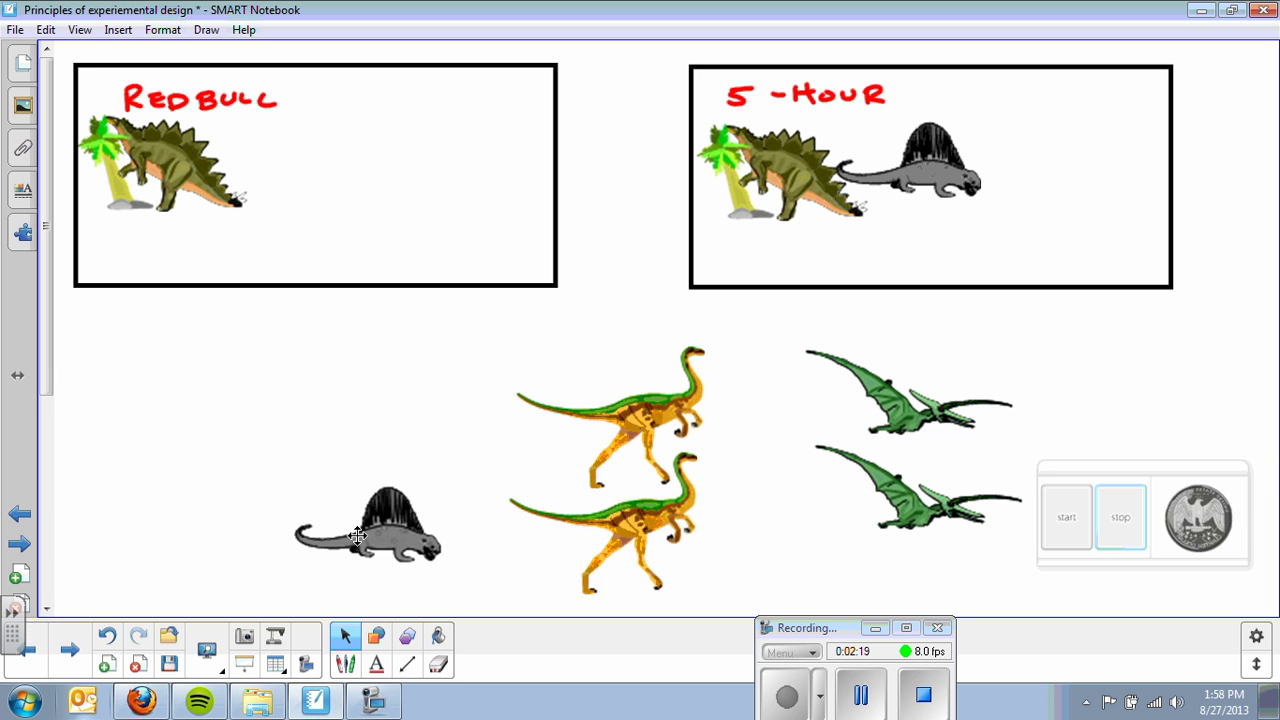
{"action": "left_click_drag", "start_coordinate": [357, 537], "coordinate": [280, 155]}
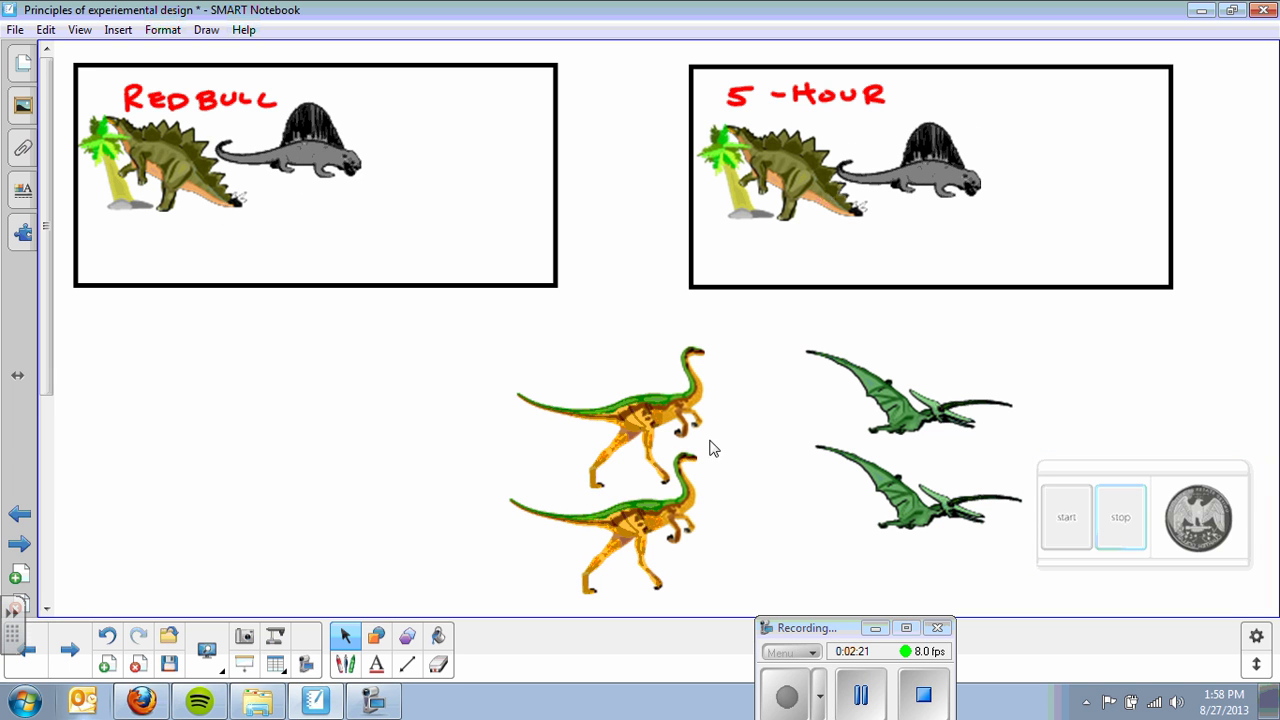
{"action": "left_click_drag", "start_coordinate": [585, 380], "coordinate": [400, 91]}
{"action": "left_click_drag", "start_coordinate": [659, 487], "coordinate": [1109, 109]}
{"action": "left_click_drag", "start_coordinate": [893, 423], "coordinate": [319, 265]}
{"action": "left_click_drag", "start_coordinate": [914, 499], "coordinate": [954, 249]}
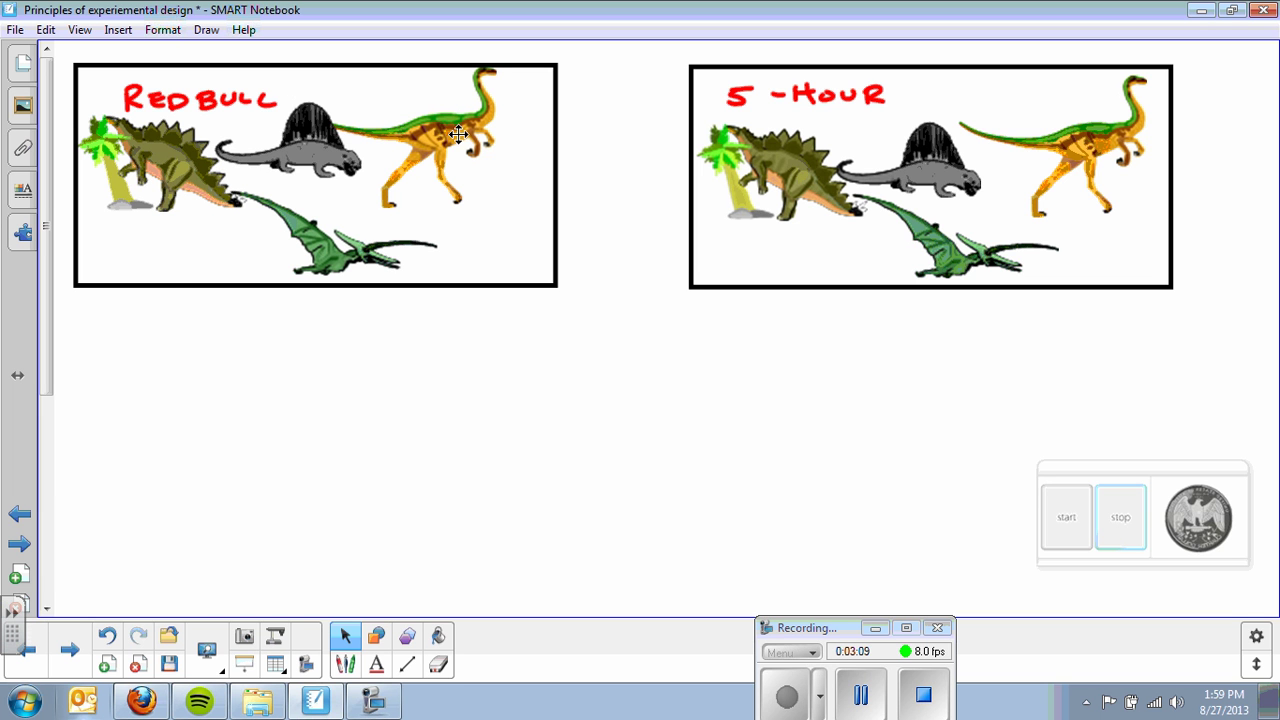
Step: Copy the coin-flip widget using its options menu
{"action": "left_click", "coordinate": [70, 651]}
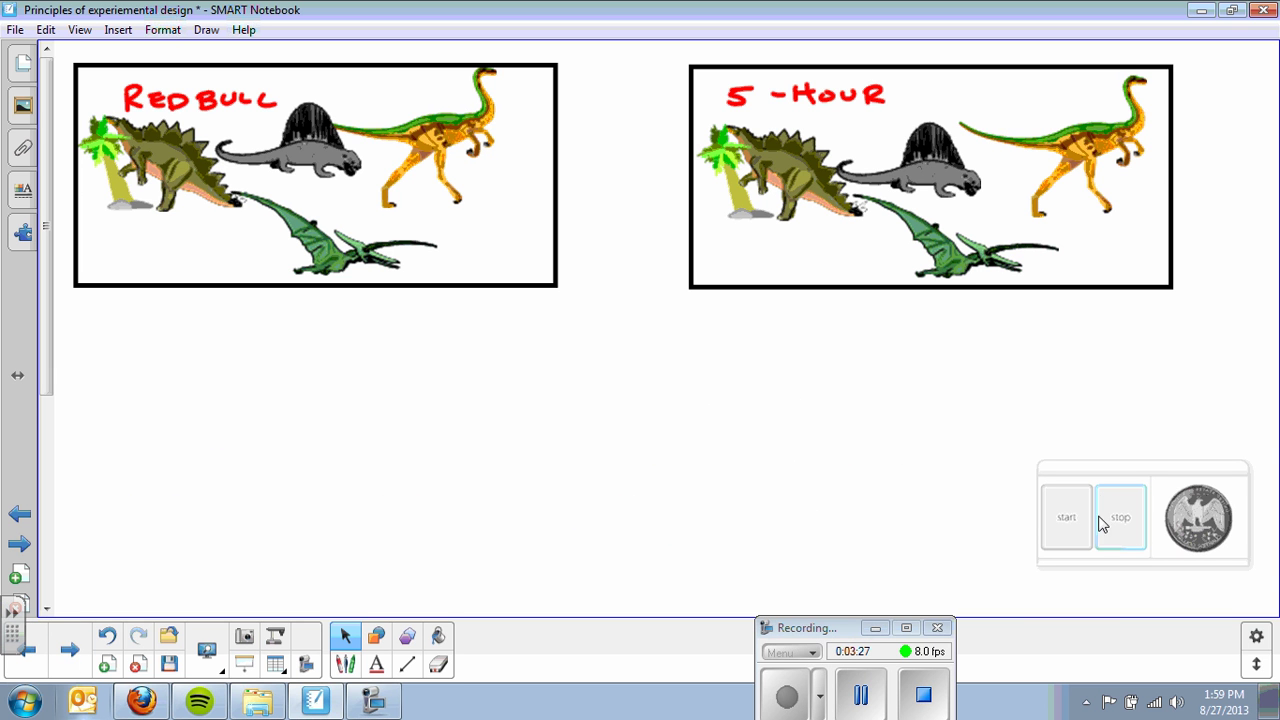
{"action": "left_click", "coordinate": [1236, 560]}
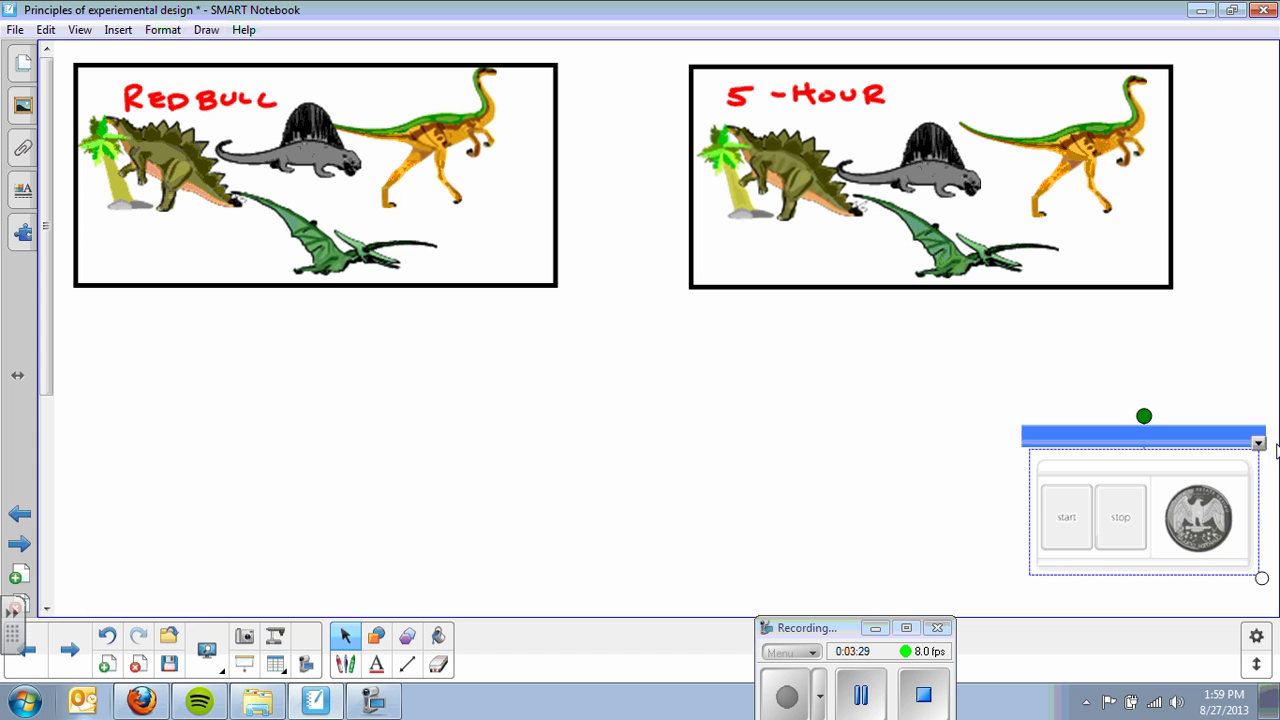
{"action": "left_click", "coordinate": [1258, 442]}
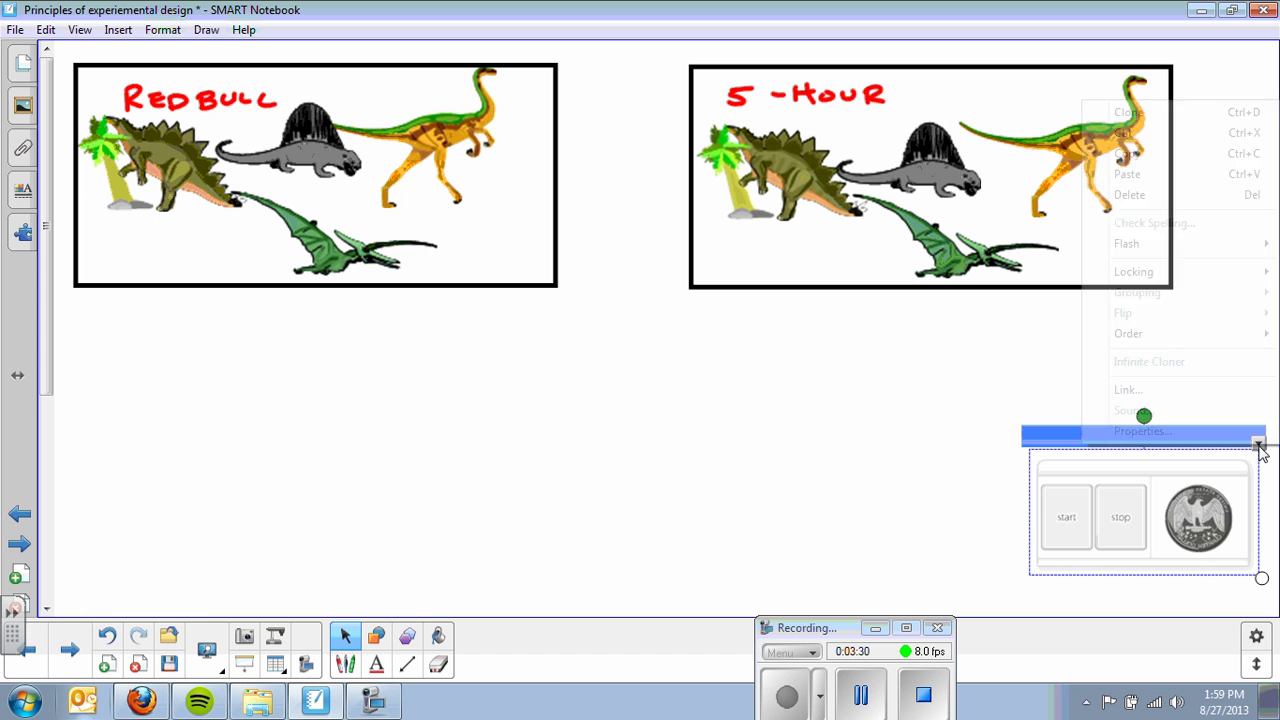
{"action": "left_click", "coordinate": [1150, 154]}
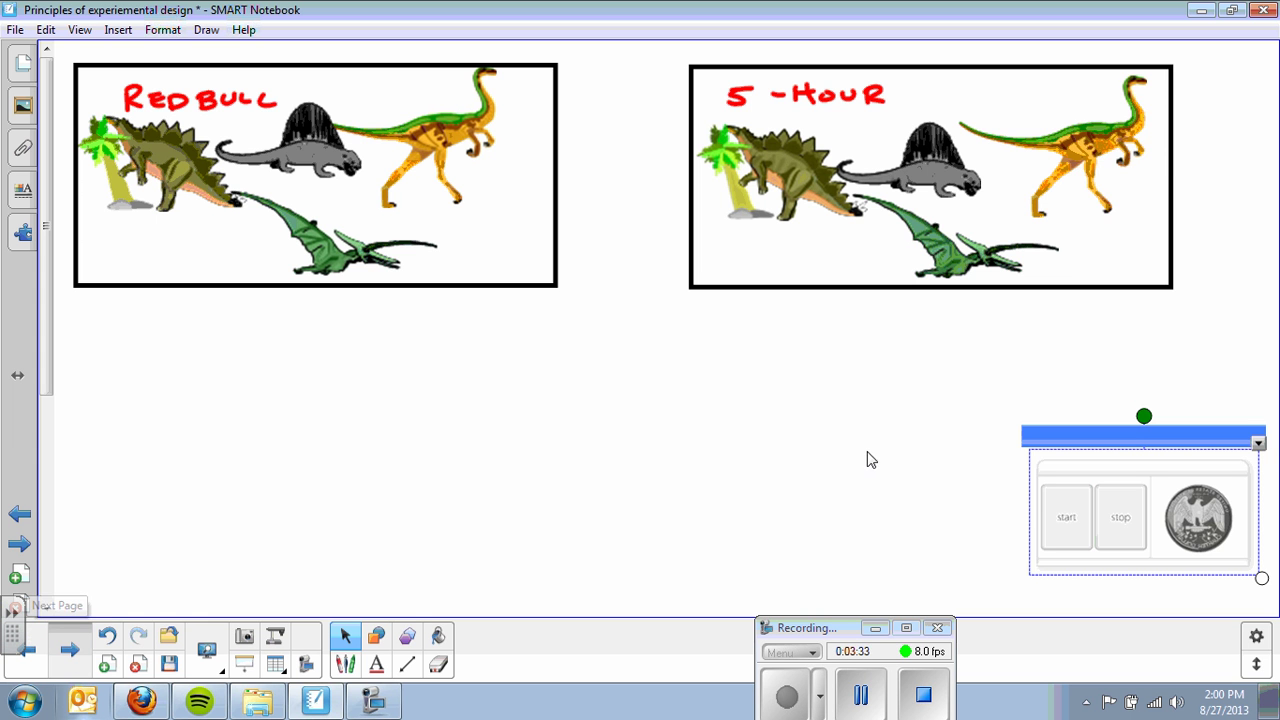
Step: Paste the coin-flip widget onto the unsorted dinosaur page and move it beside the dinosaurs
{"action": "key", "text": "Page_Down"}
{"action": "right_click", "coordinate": [1067, 396]}
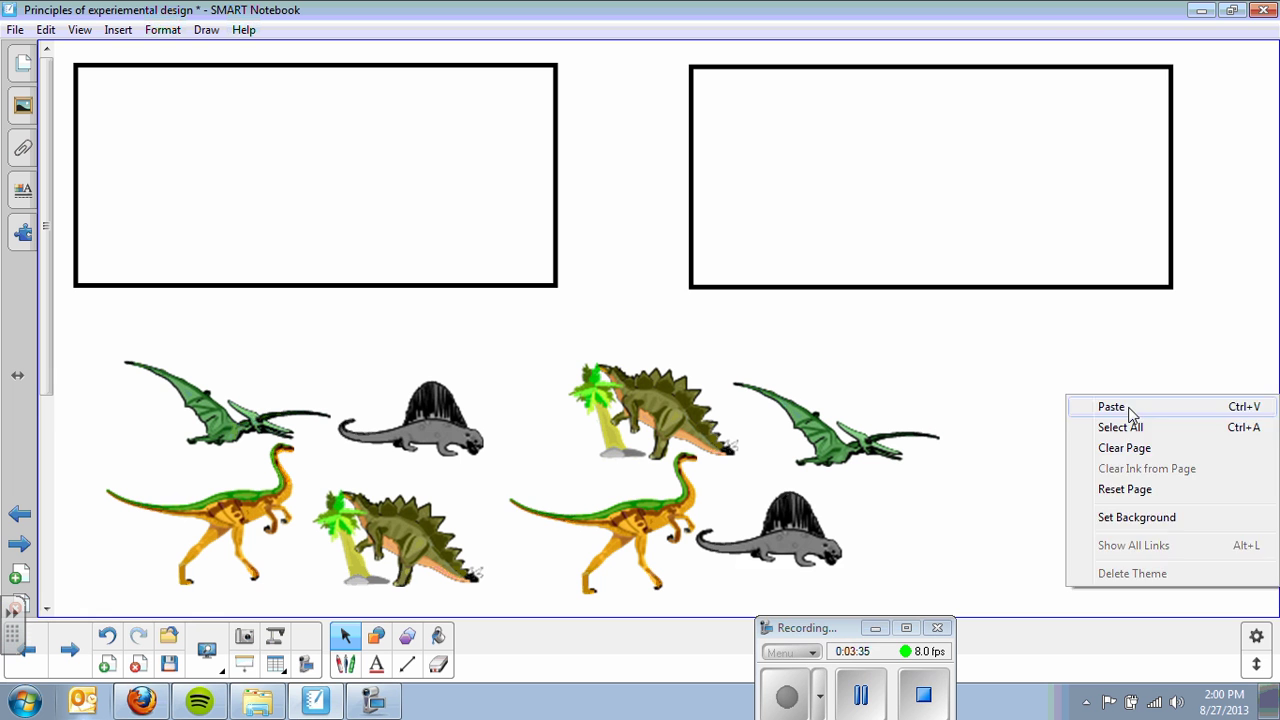
{"action": "left_click", "coordinate": [1111, 407]}
{"action": "left_click_drag", "start_coordinate": [1137, 329], "coordinate": [1166, 436]}
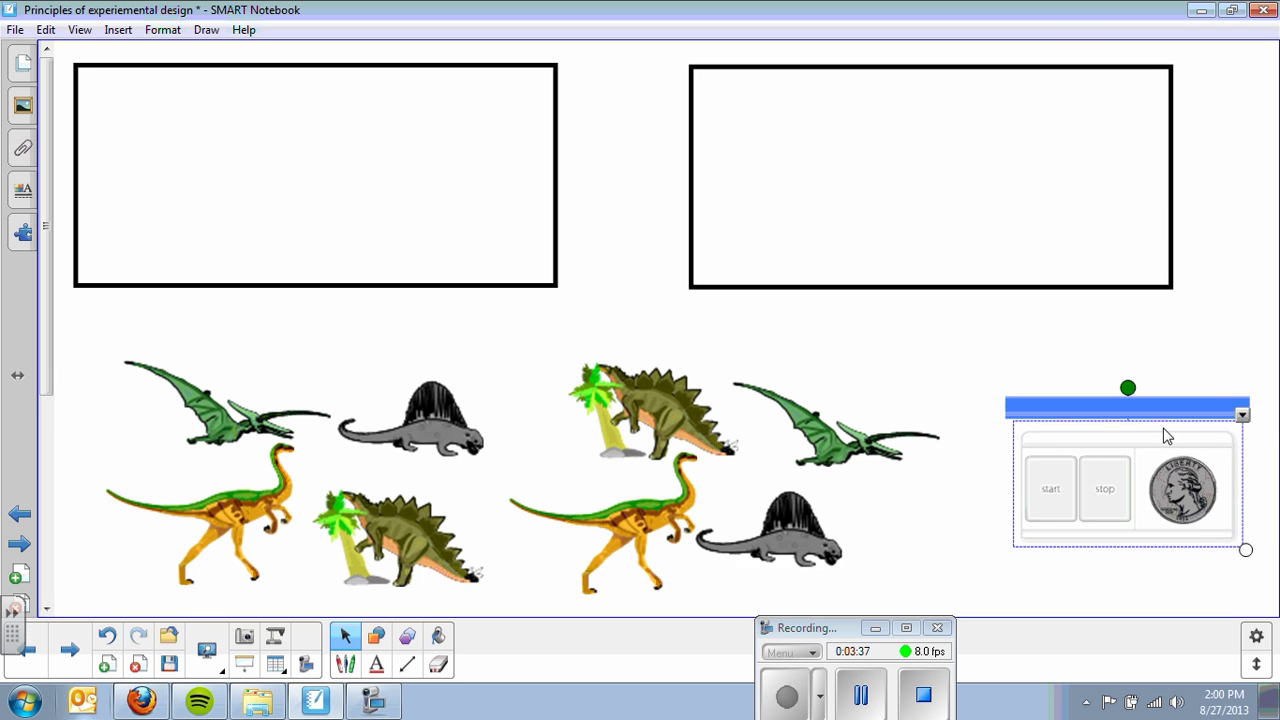
Step: Flip the coin and handwrite '5 → Redbull' in red above the left pterodactyl
{"action": "left_click", "coordinate": [933, 578]}
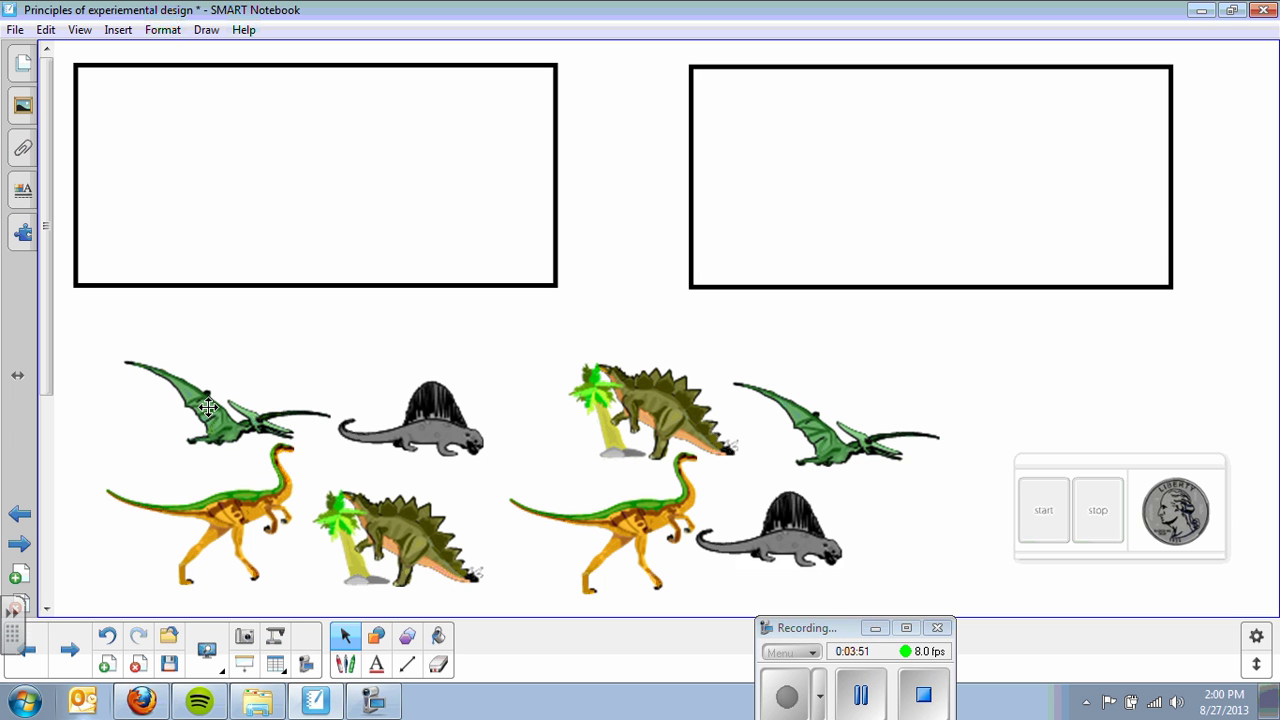
{"action": "left_click", "coordinate": [1043, 518]}
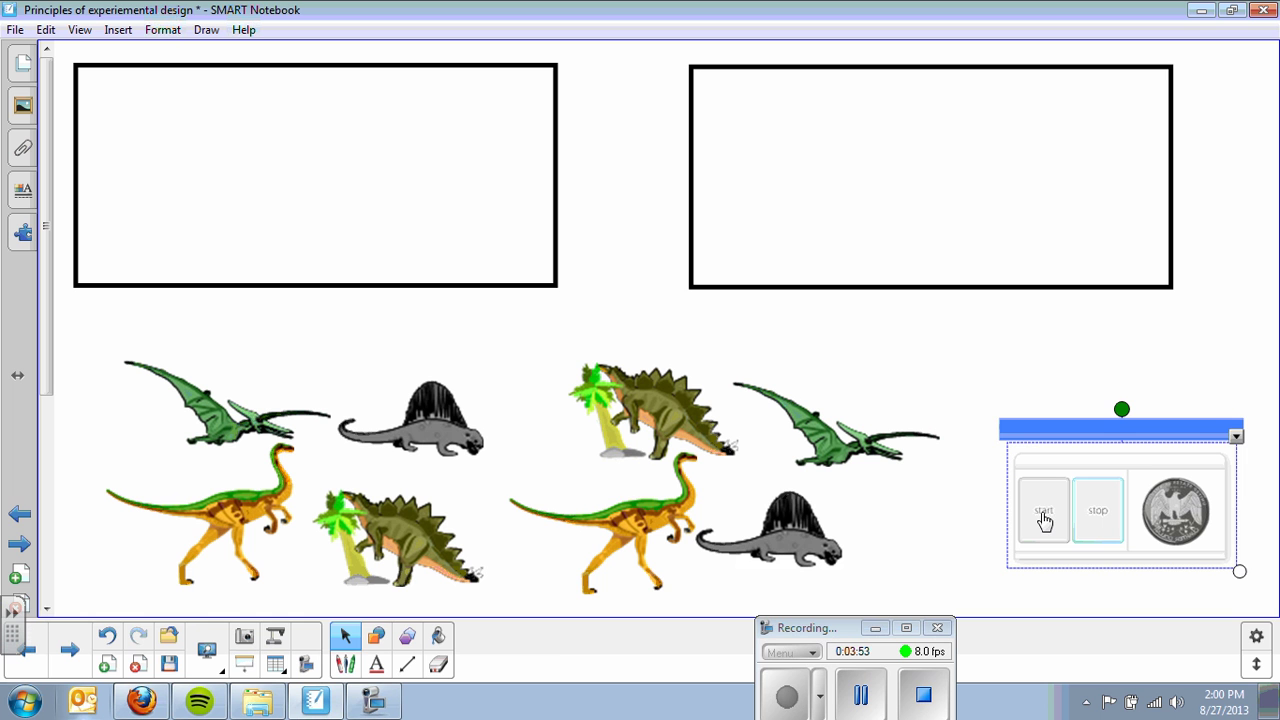
{"action": "left_click", "coordinate": [345, 663]}
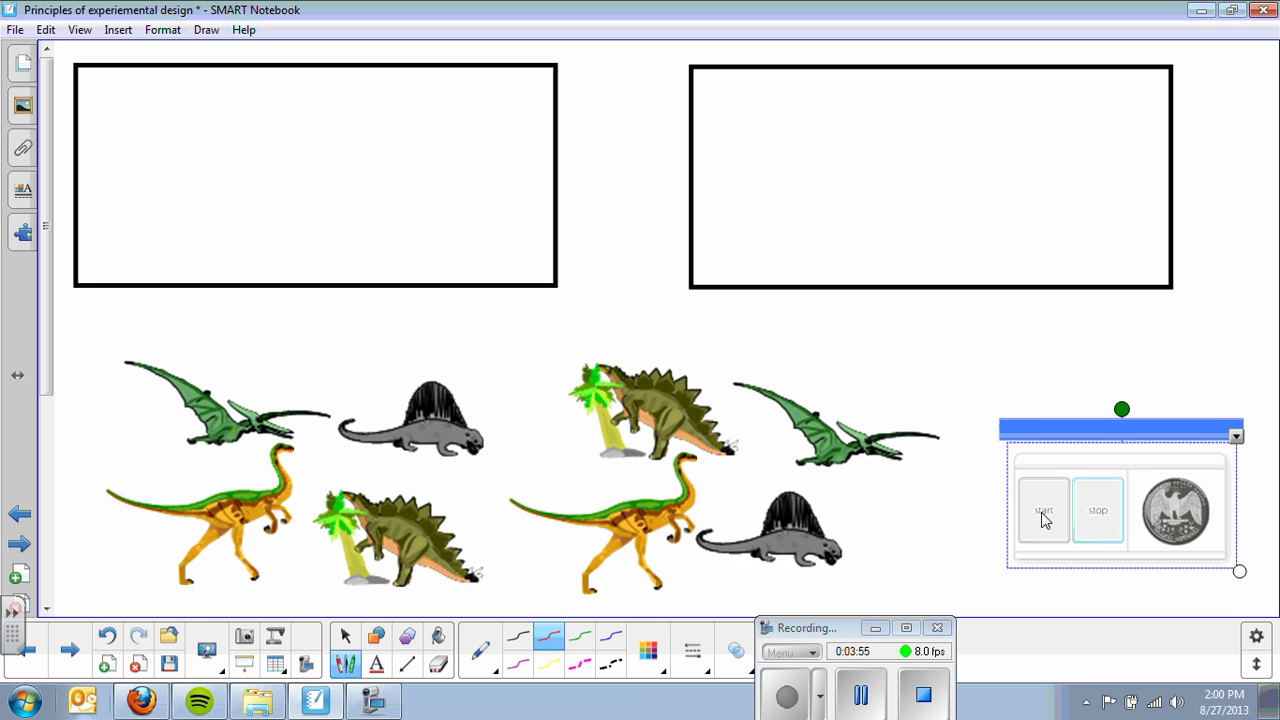
{"action": "left_click_drag", "start_coordinate": [166, 333], "coordinate": [162, 356]}
{"action": "mouse_move", "coordinate": [167, 334]}
{"action": "left_mouse_down"}
{"action": "mouse_move", "coordinate": [197, 332]}
{"action": "mouse_move", "coordinate": [243, 358]}
{"action": "mouse_move", "coordinate": [282, 358]}
{"action": "mouse_move", "coordinate": [283, 344]}
{"action": "left_mouse_up"}
{"action": "left_click_drag", "start_coordinate": [277, 343], "coordinate": [284, 360]}
{"action": "mouse_move", "coordinate": [299, 343]}
{"action": "left_mouse_down"}
{"action": "mouse_move", "coordinate": [299, 358]}
{"action": "mouse_move", "coordinate": [333, 358]}
{"action": "left_mouse_up"}
{"action": "left_click_drag", "start_coordinate": [340, 343], "coordinate": [353, 358]}
{"action": "left_click_drag", "start_coordinate": [356, 343], "coordinate": [369, 358]}
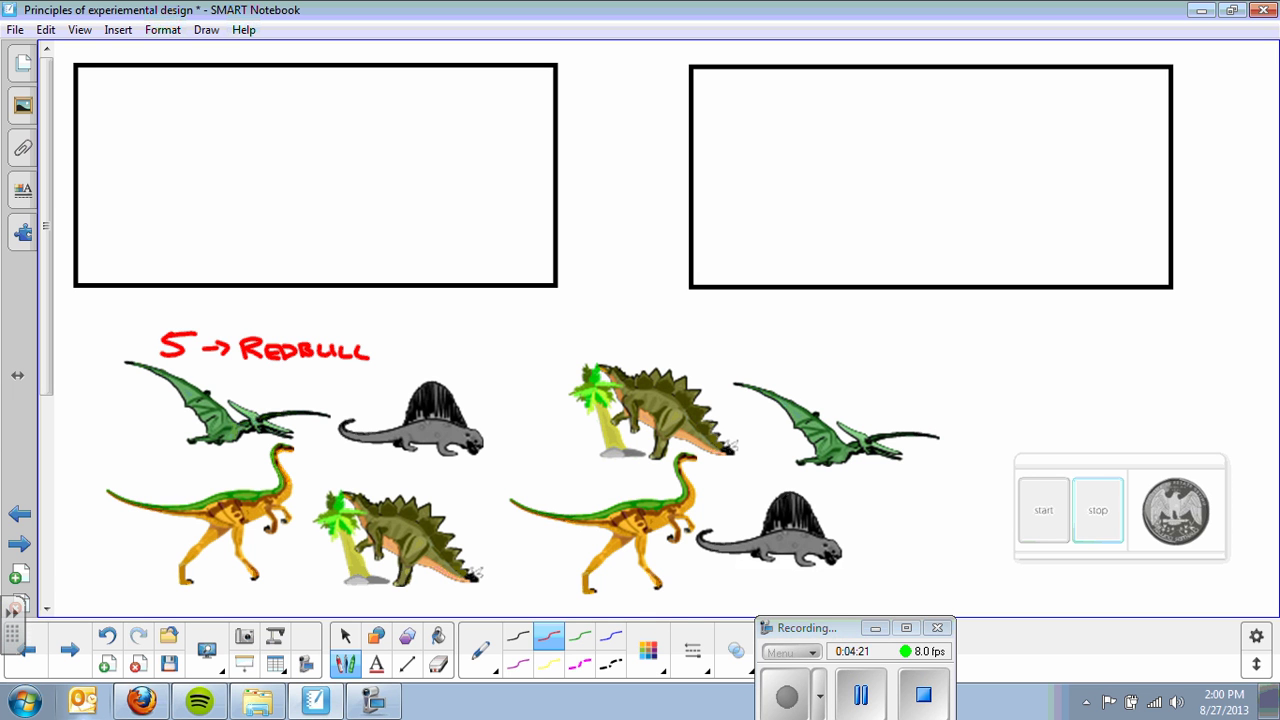
{"action": "left_click", "coordinate": [410, 418]}
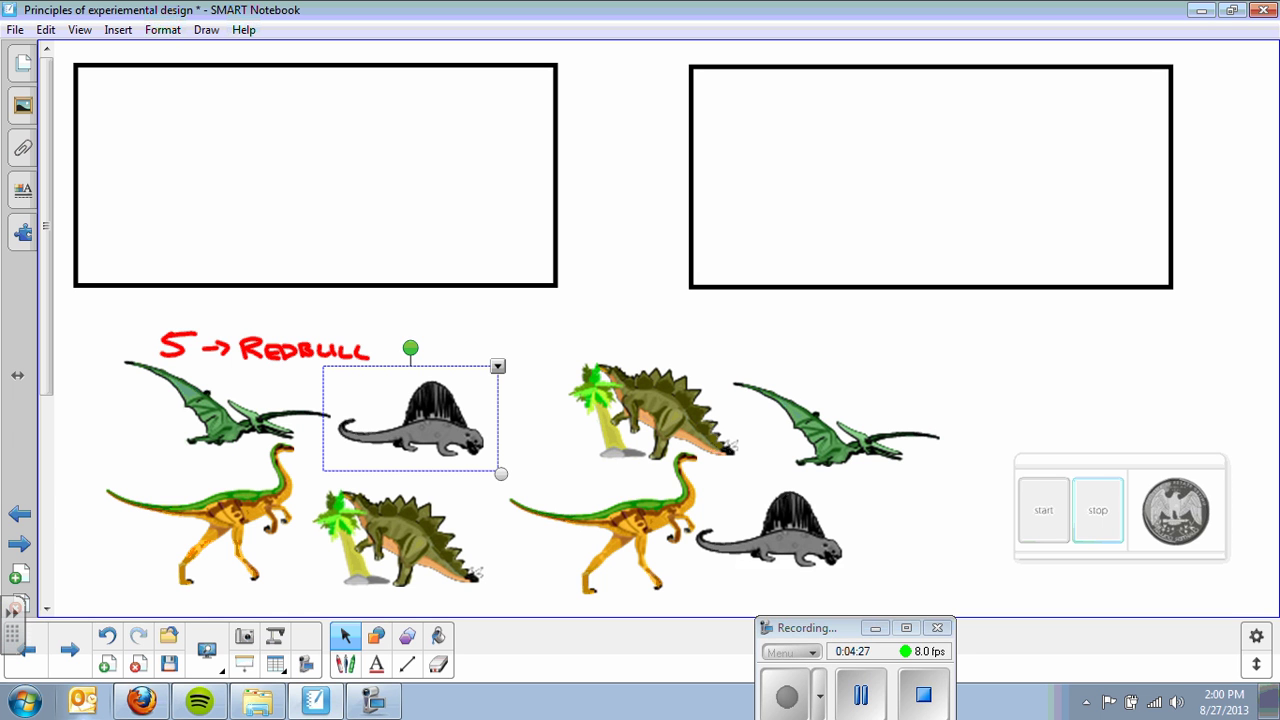
Step: Flip the coin and write a red 'R → 5' above the dimetrodon
{"action": "left_click", "coordinate": [1044, 520]}
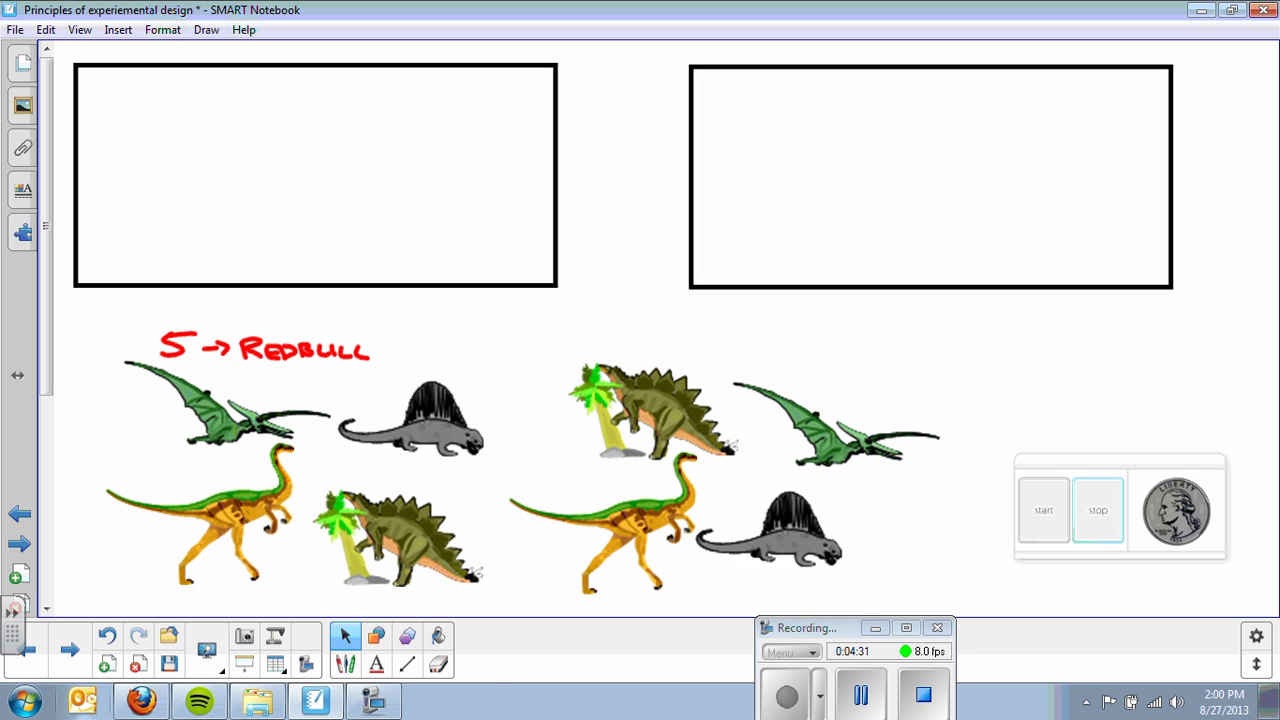
{"action": "mouse_move", "coordinate": [411, 344]}
{"action": "left_mouse_down"}
{"action": "mouse_move", "coordinate": [411, 367]}
{"action": "mouse_move", "coordinate": [466, 354]}
{"action": "mouse_move", "coordinate": [457, 362]}
{"action": "mouse_move", "coordinate": [479, 366]}
{"action": "mouse_move", "coordinate": [508, 343]}
{"action": "left_mouse_up"}
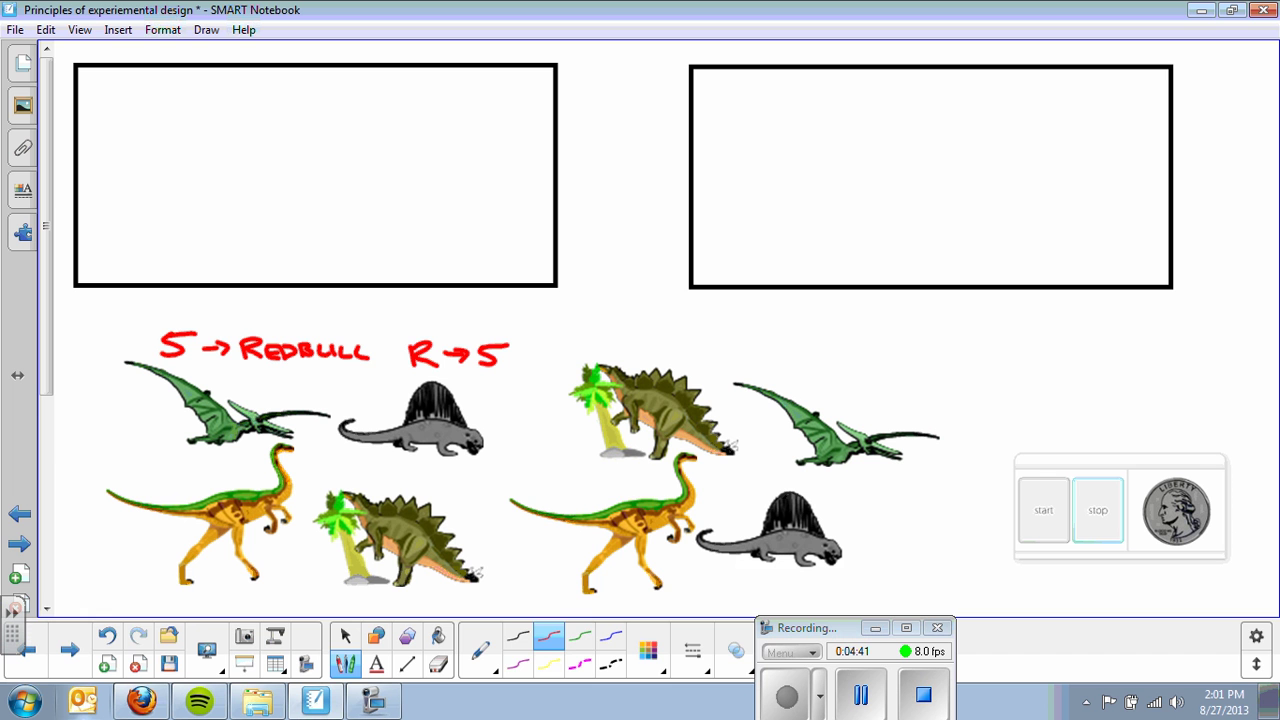
{"action": "left_click", "coordinate": [345, 636]}
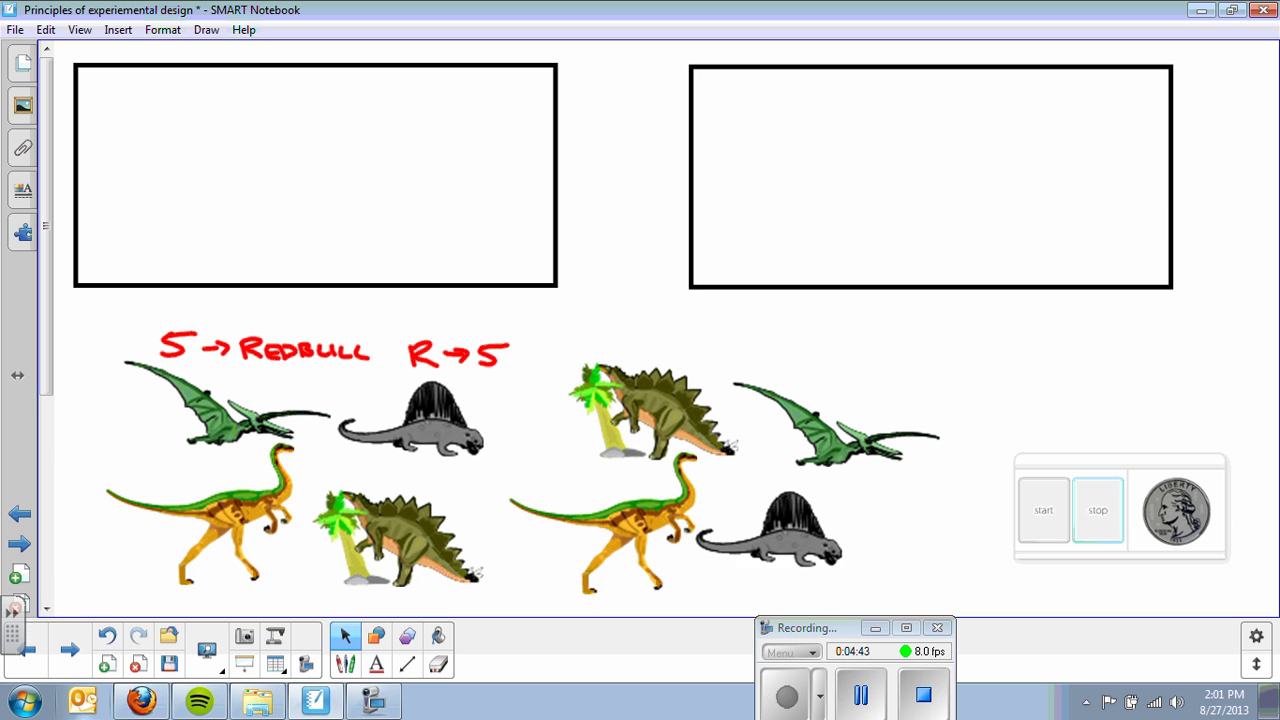
Step: Flip the coin for the right stegosaurus and write a red 'R → 5' above it
{"action": "left_click", "coordinate": [650, 410]}
{"action": "left_click", "coordinate": [1043, 520]}
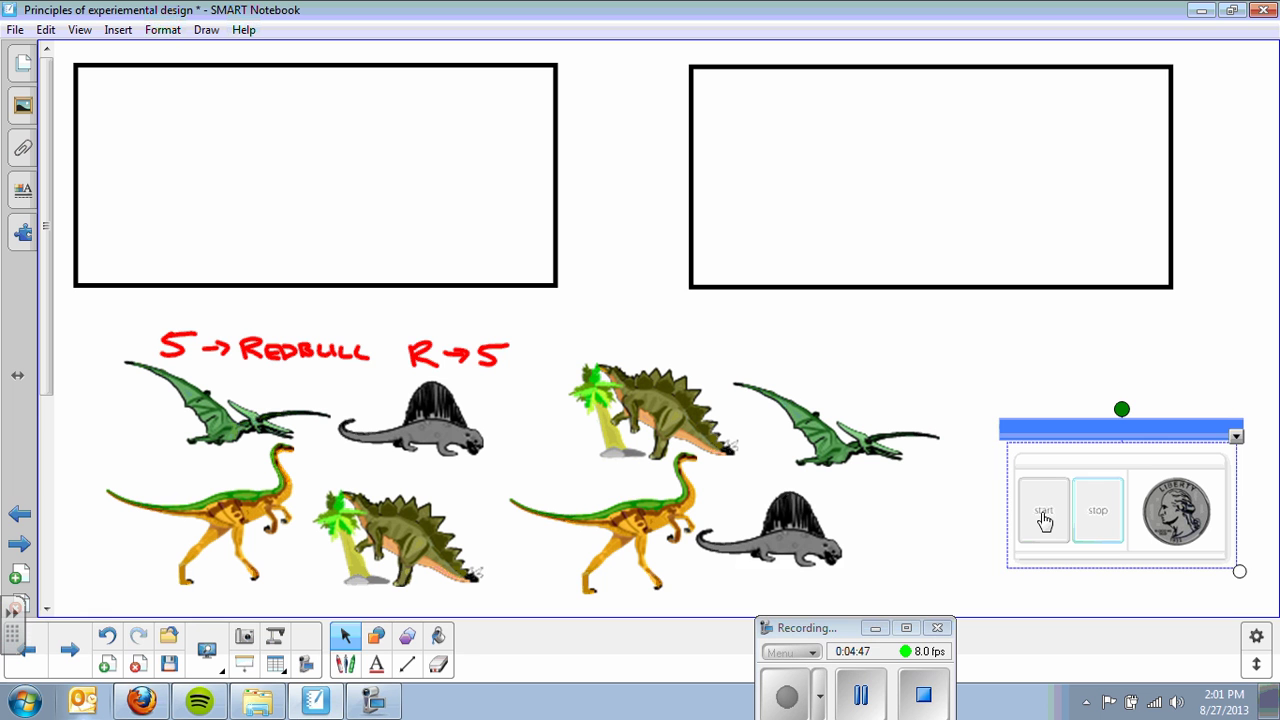
{"action": "mouse_move", "coordinate": [592, 356]}
{"action": "left_mouse_down"}
{"action": "mouse_move", "coordinate": [594, 333]}
{"action": "mouse_move", "coordinate": [618, 355]}
{"action": "mouse_move", "coordinate": [652, 356]}
{"action": "mouse_move", "coordinate": [635, 354]}
{"action": "left_mouse_up"}
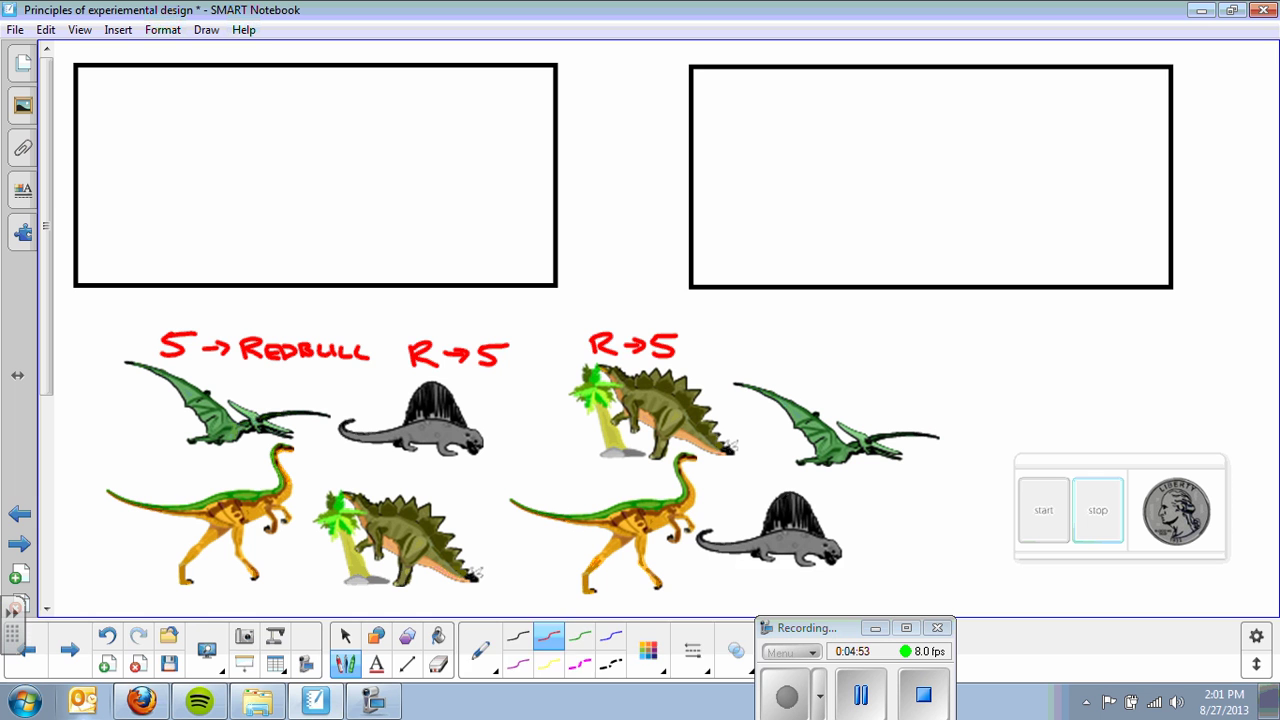
{"action": "left_click", "coordinate": [345, 636]}
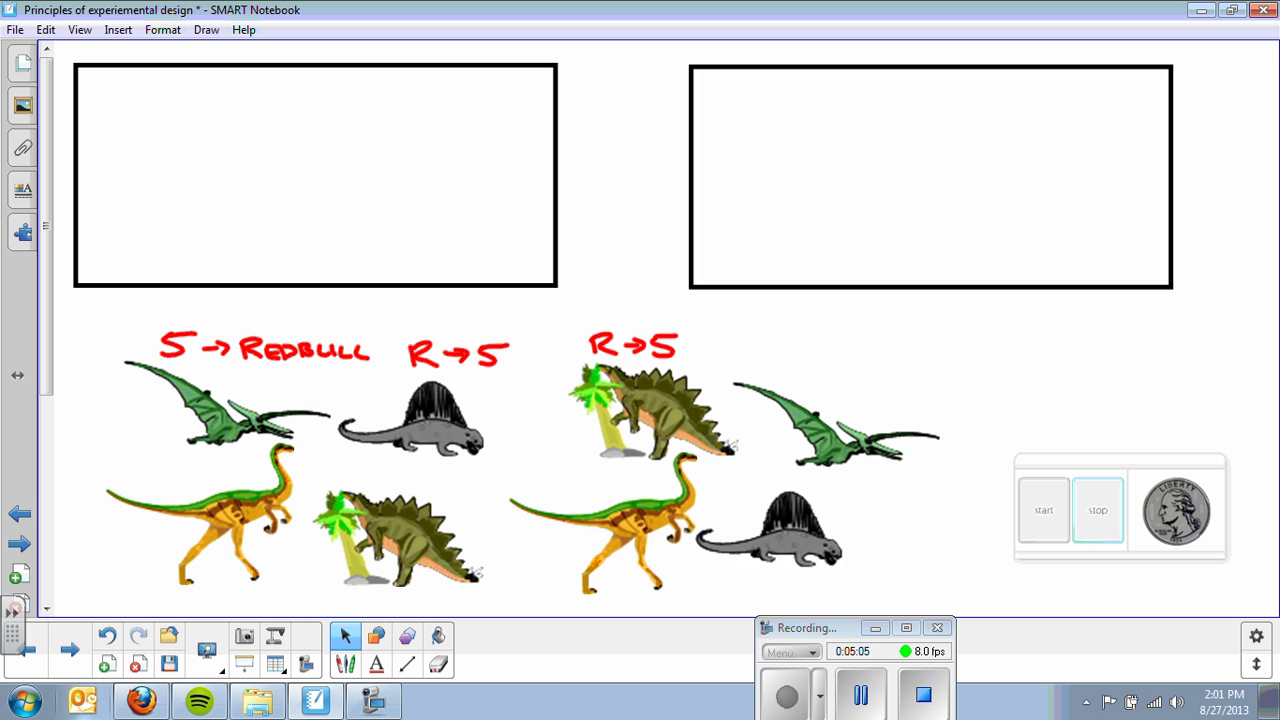
Step: Go to the next, blank page of the lesson
{"action": "left_click", "coordinate": [69, 649]}
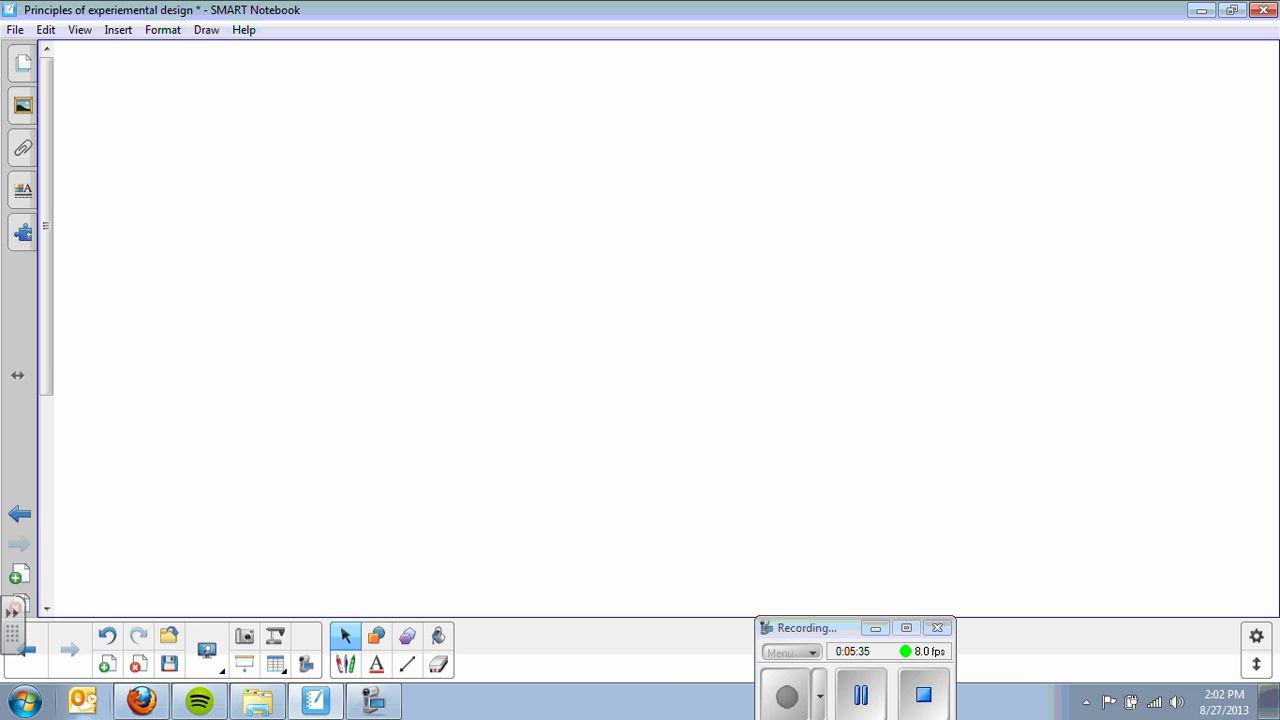
Step: Draw a hexagon in the upper-left of the page
{"action": "left_click", "coordinate": [407, 636]}
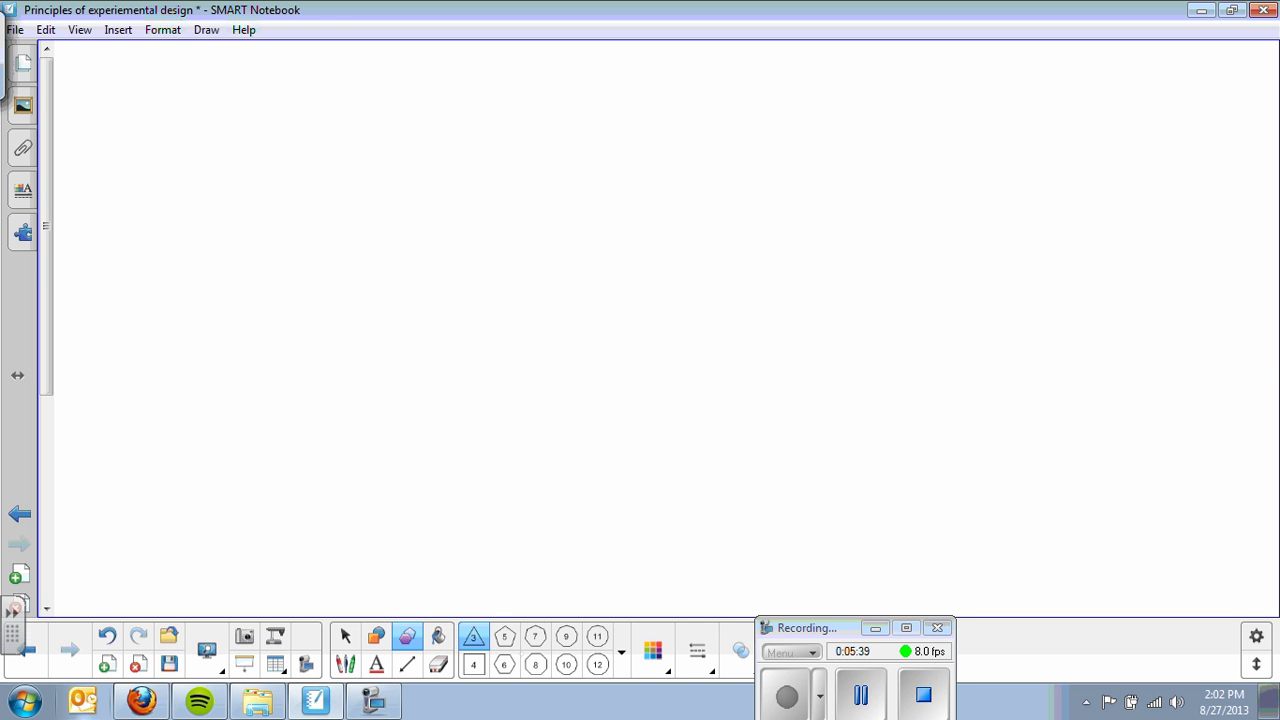
{"action": "left_click", "coordinate": [505, 636]}
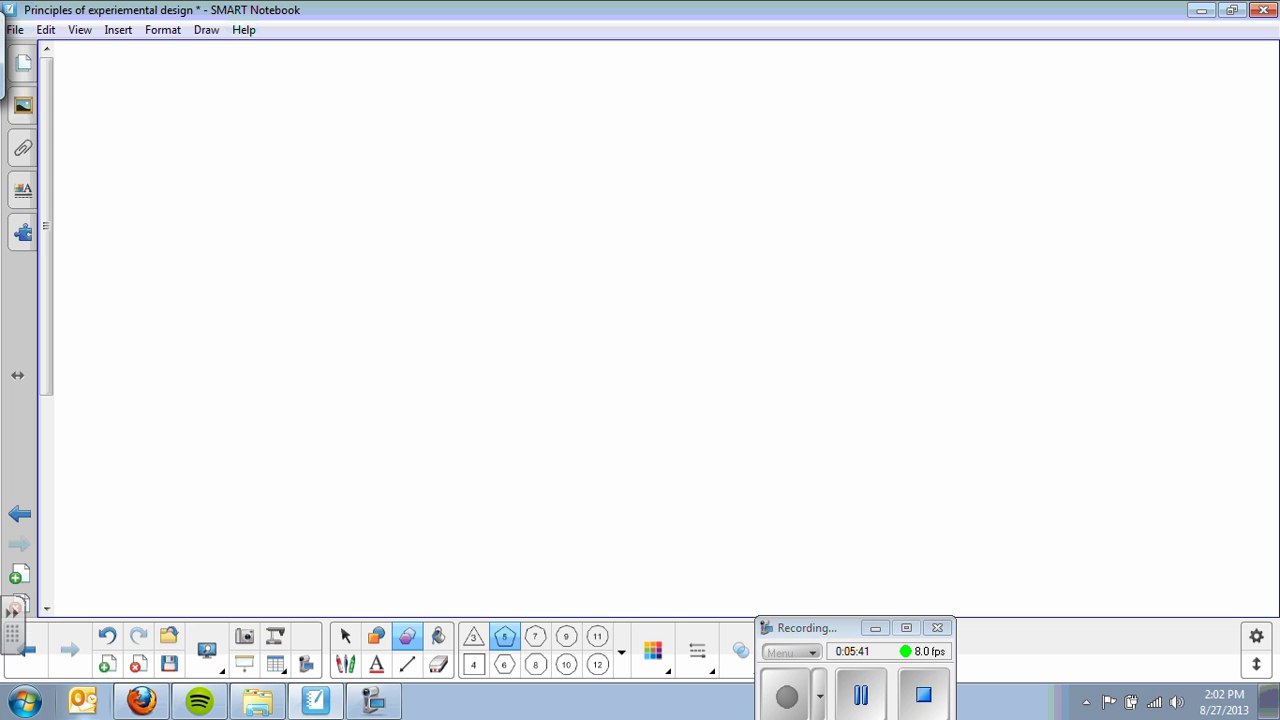
{"action": "left_click", "coordinate": [505, 664]}
{"action": "left_click_drag", "start_coordinate": [228, 204], "coordinate": [435, 383]}
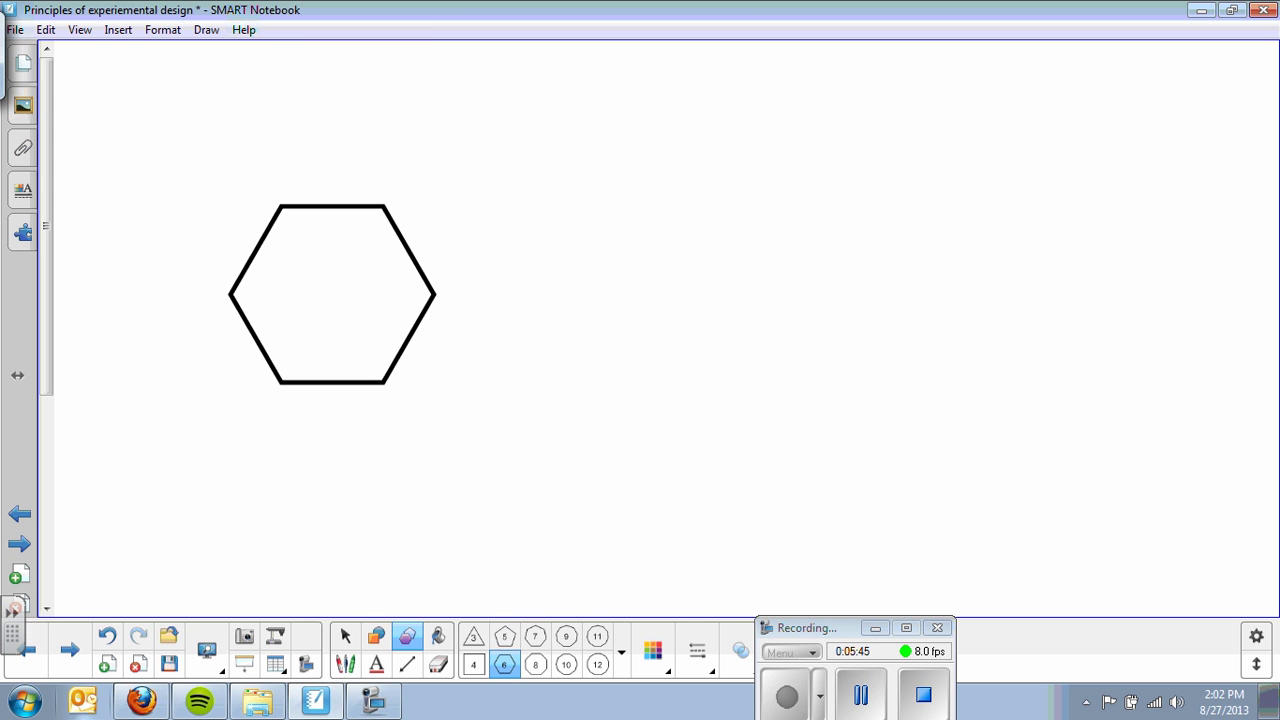
Step: Write a red 7 inside the hexagon with the pen, then return to Select
{"action": "left_click", "coordinate": [345, 664]}
{"action": "mouse_move", "coordinate": [303, 283]}
{"action": "left_mouse_down"}
{"action": "mouse_move", "coordinate": [335, 283]}
{"action": "mouse_move", "coordinate": [331, 326]}
{"action": "left_mouse_up"}
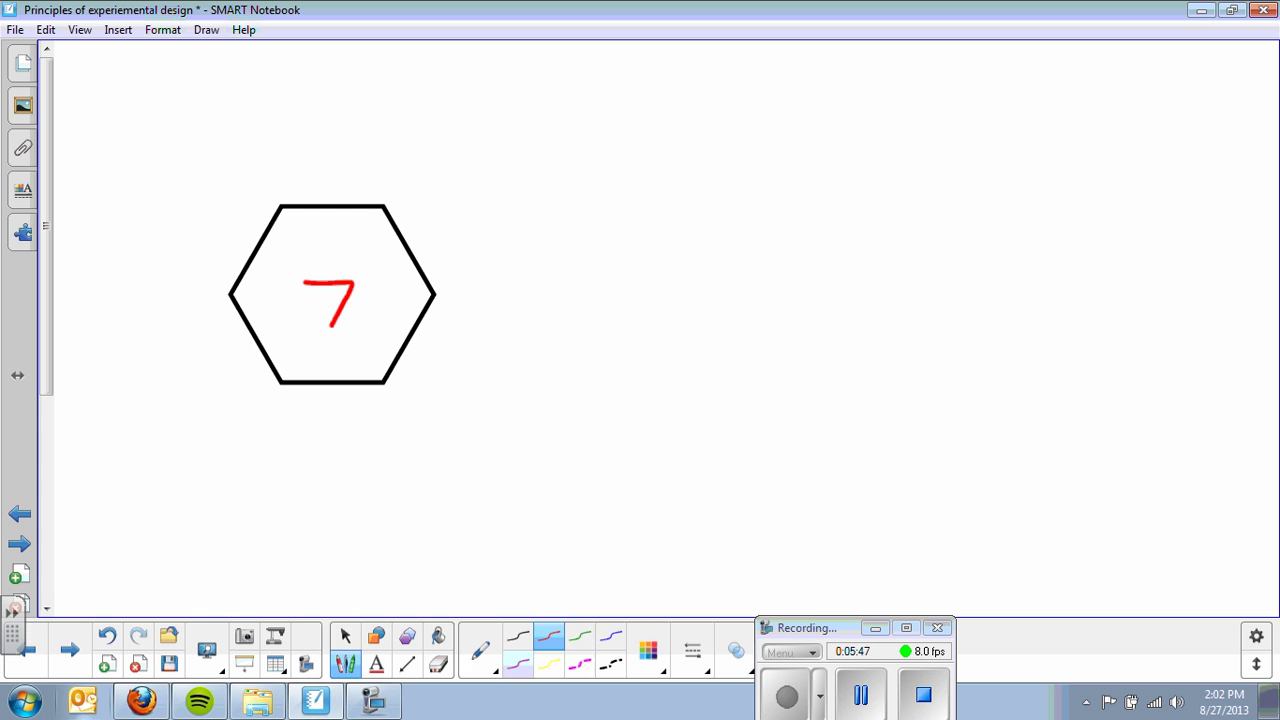
{"action": "left_click", "coordinate": [345, 636]}
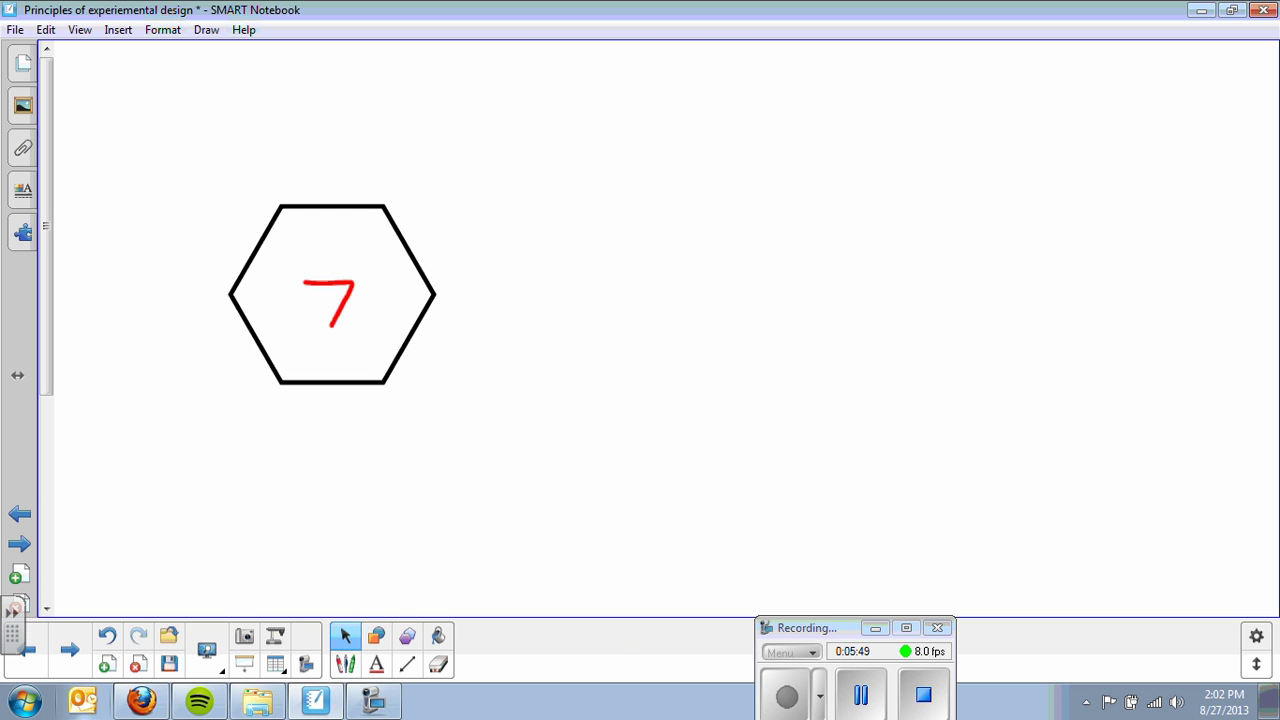